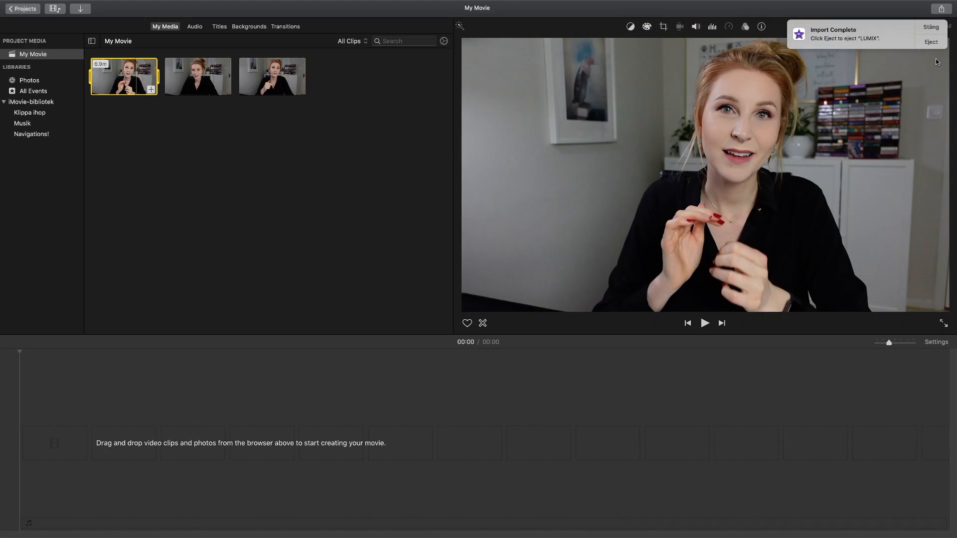
# Dismiss the import notification and place the first 6.9-minute clip in the empty timeline.
pyautogui.click(935, 44)
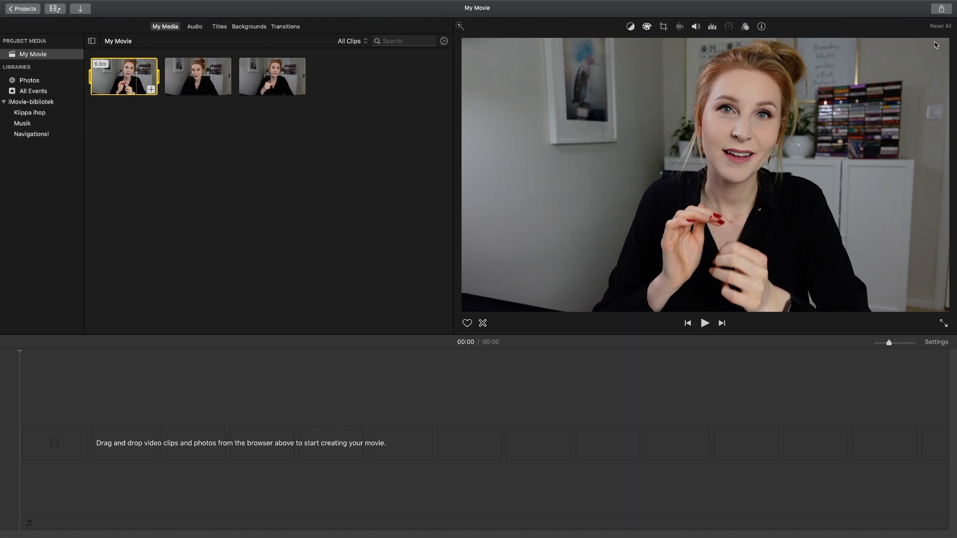
pyautogui.moveTo(125, 77); pyautogui.dragTo(39, 461)
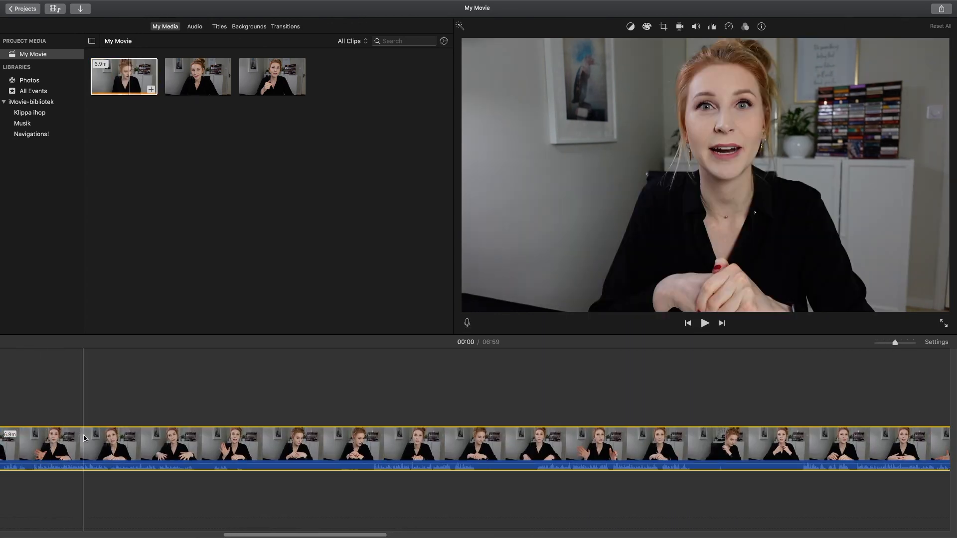
pyautogui.press('super+minus')
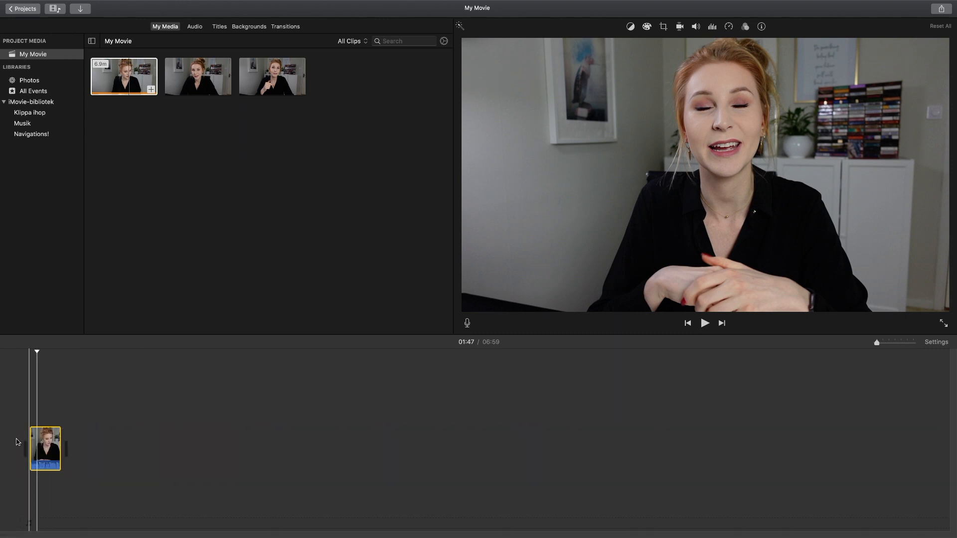
pyautogui.press('super+plus')
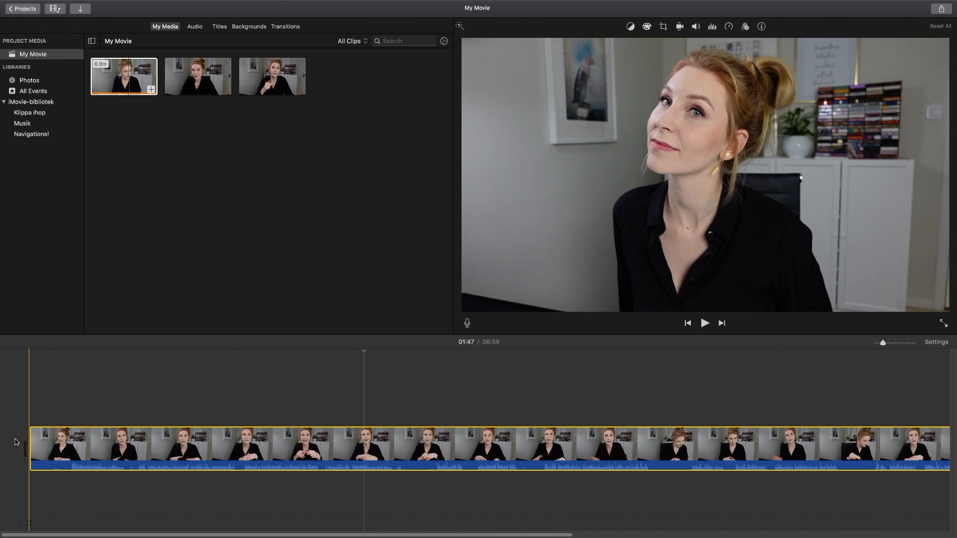
# Split the clip about 10 s in, just before the speech waveform begins, and delete the opening piece.
pyautogui.click(70, 450)
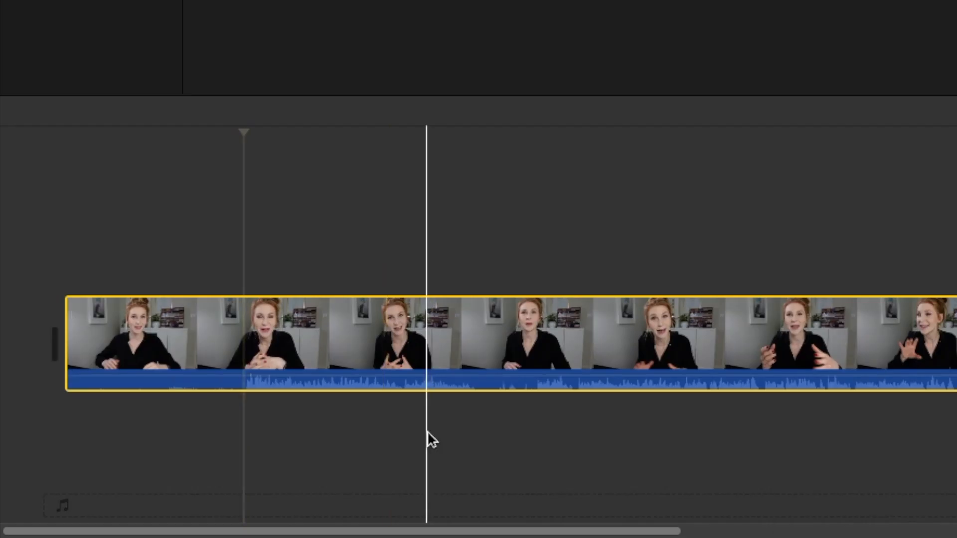
pyautogui.click(413, 432)
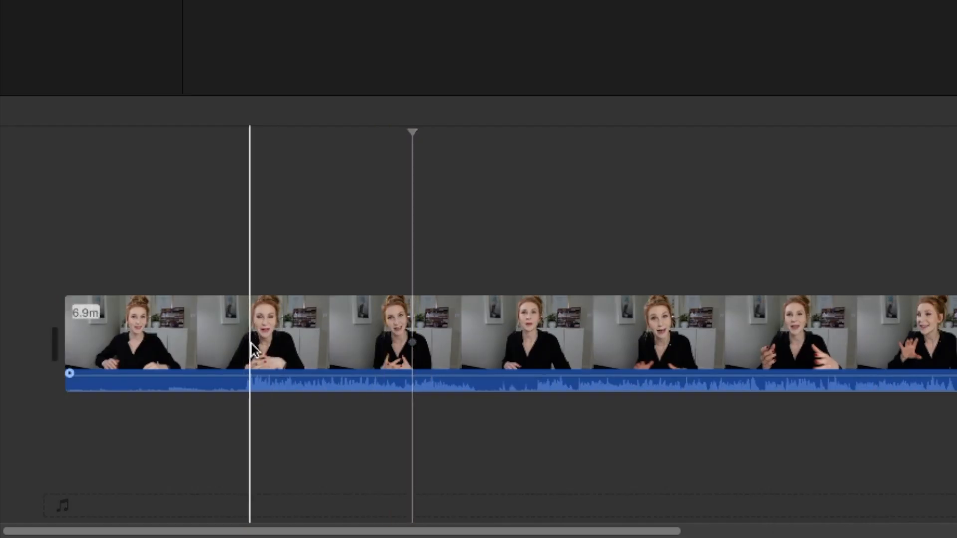
pyautogui.click(245, 348)
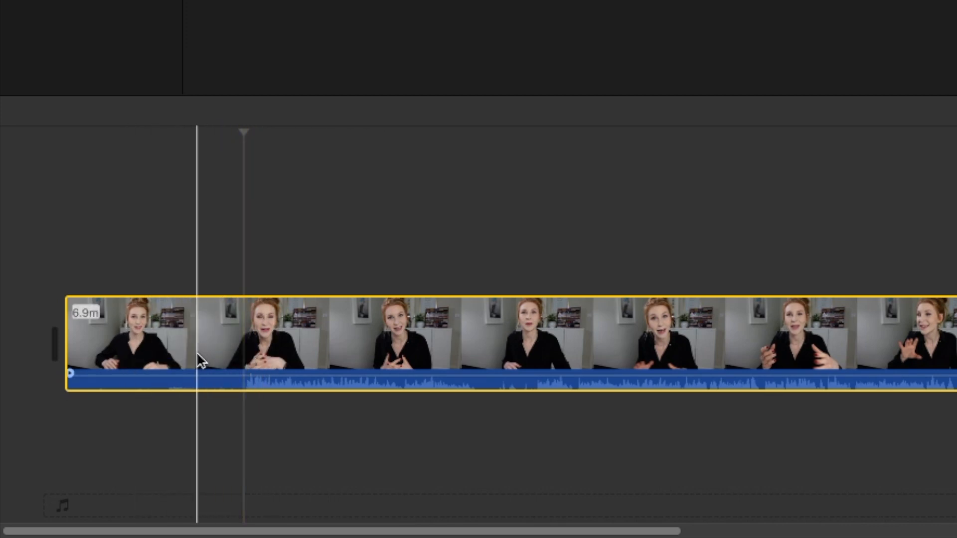
pyautogui.press('super+b')
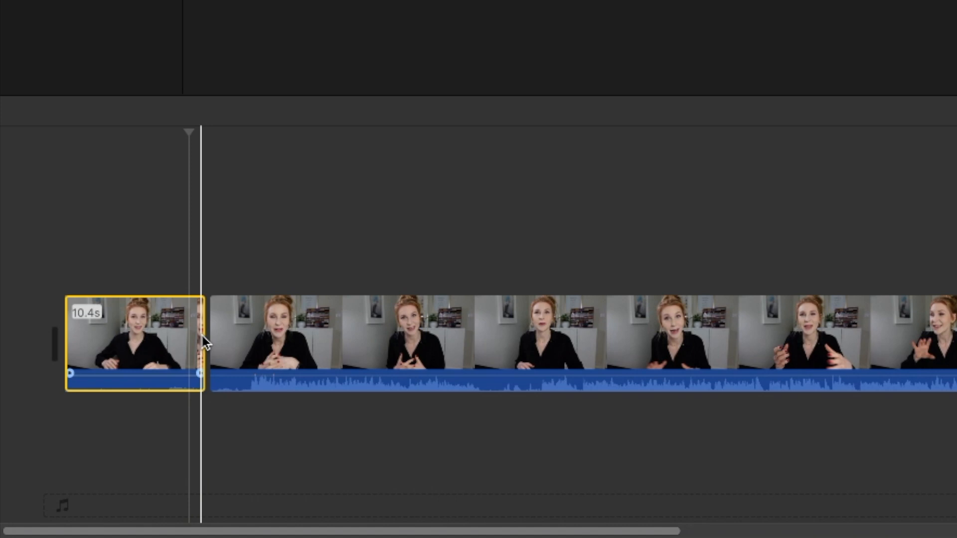
pyautogui.press('Delete')
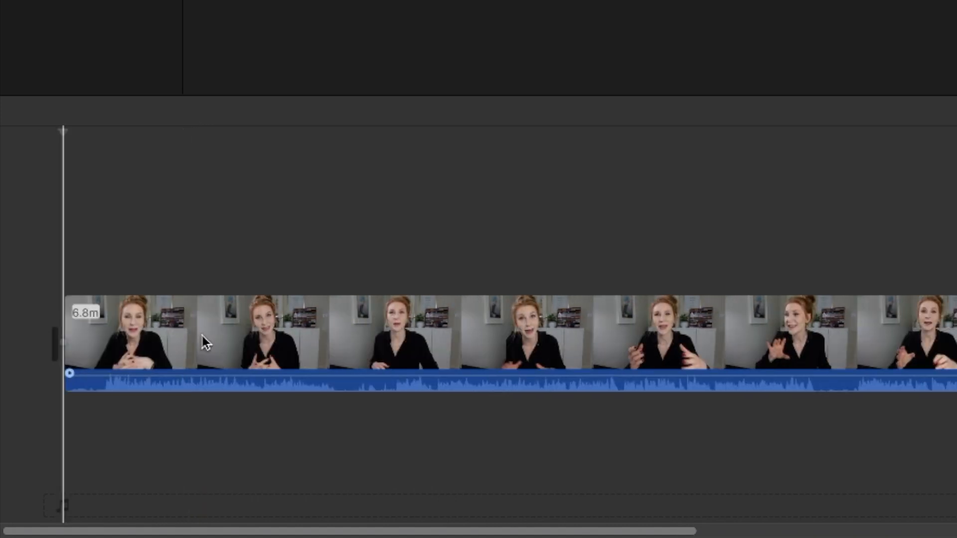
# Split the remaining clip about 3 s from its start and delete the short leading piece.
pyautogui.click(106, 350)
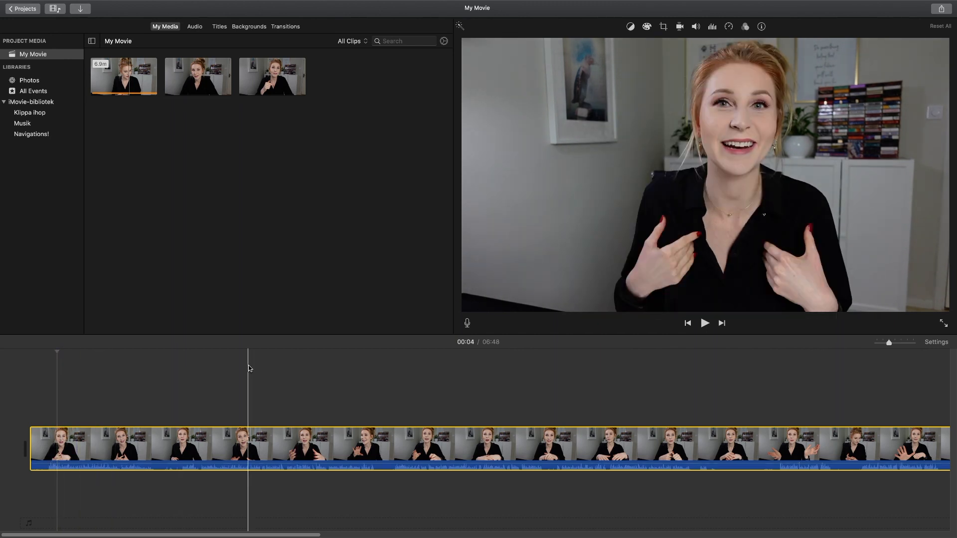
pyautogui.click(81, 448)
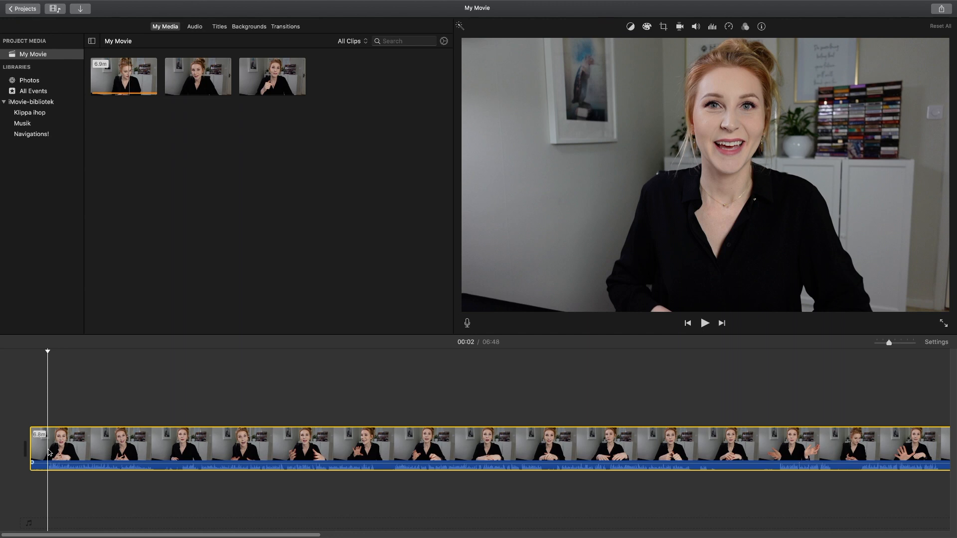
pyautogui.press('super+b')
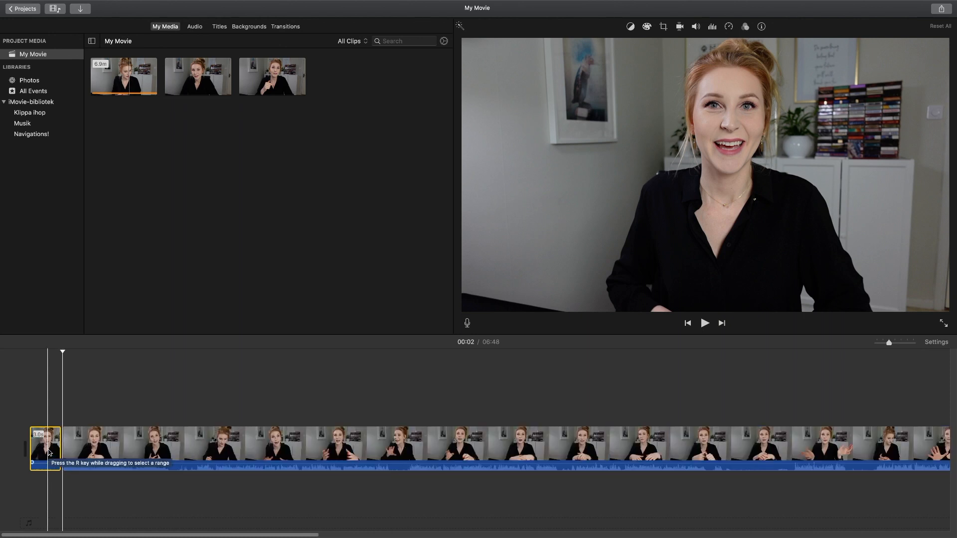
pyautogui.press('Delete')
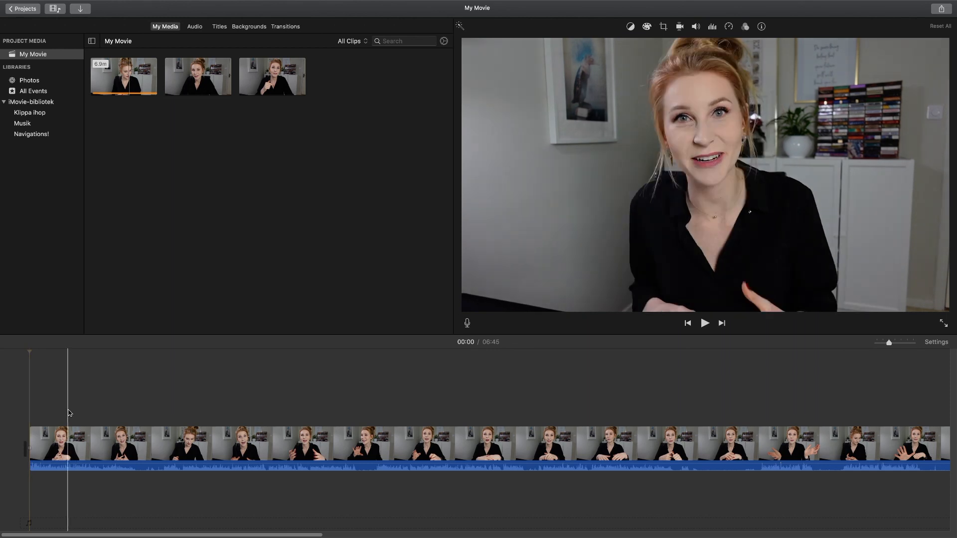
# Trim the very beginning of the clip slightly so it starts right at the first spoken word.
pyautogui.press('super+equal')
pyautogui.click(35, 447)
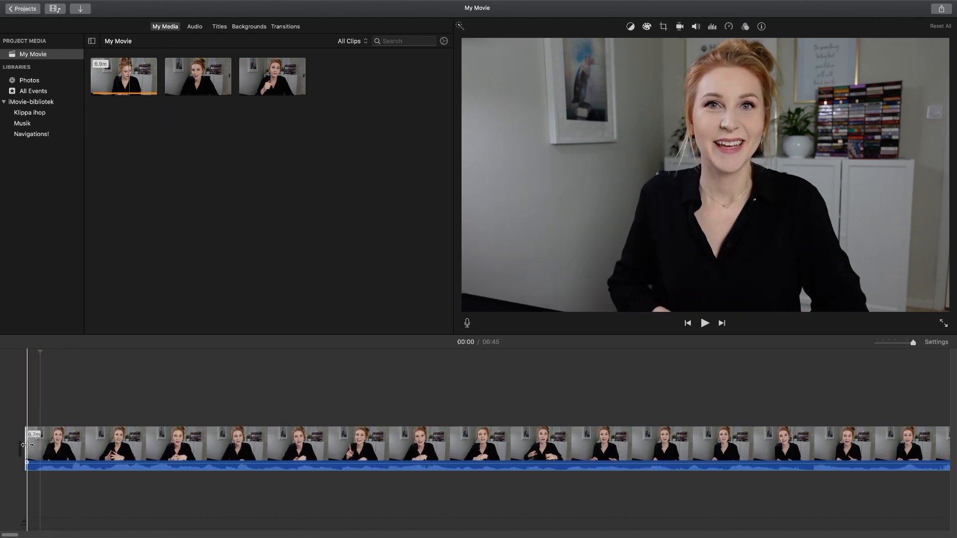
pyautogui.click(40, 449)
pyautogui.moveTo(25, 449); pyautogui.dragTo(39, 448)
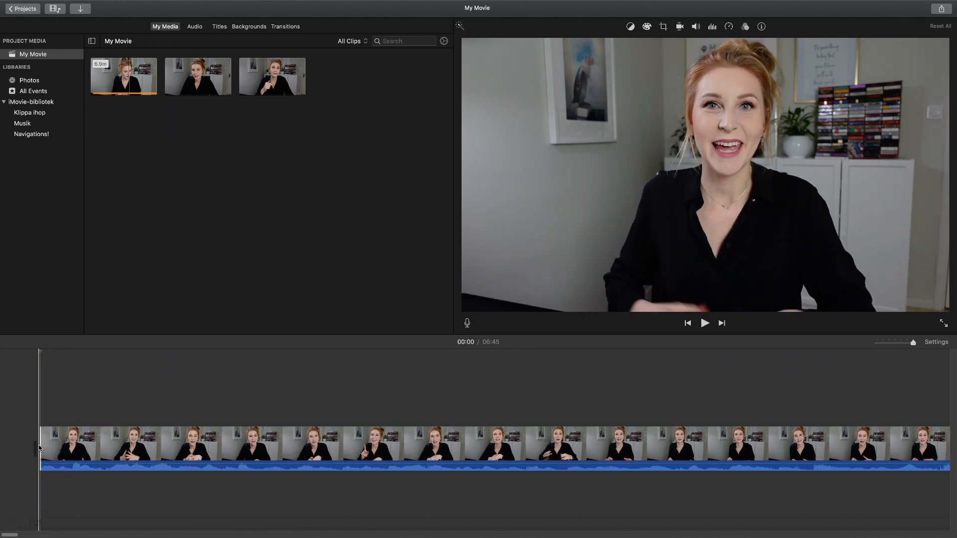
# Play the trimmed clip from its start and split it at about 00:06.
pyautogui.press('space')
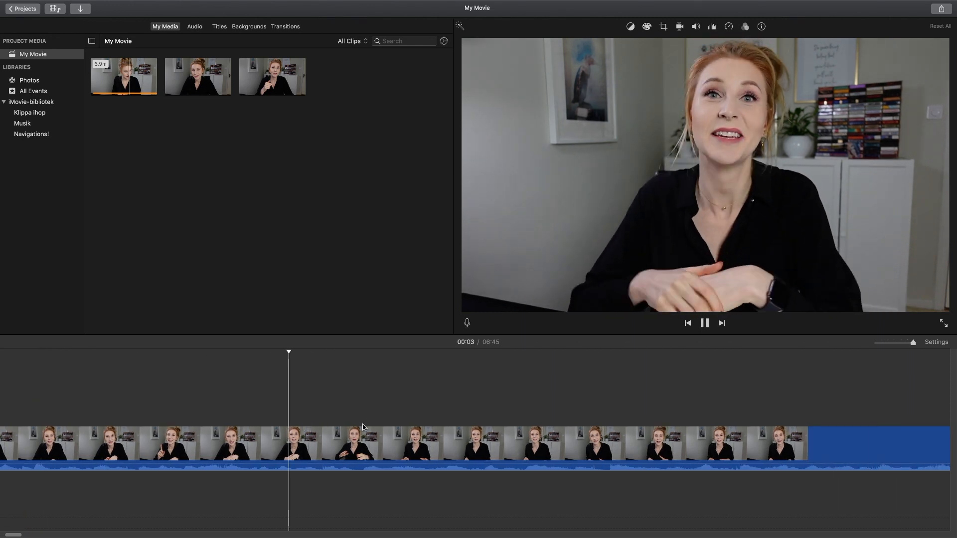
pyautogui.press('space')
pyautogui.press('super+b')
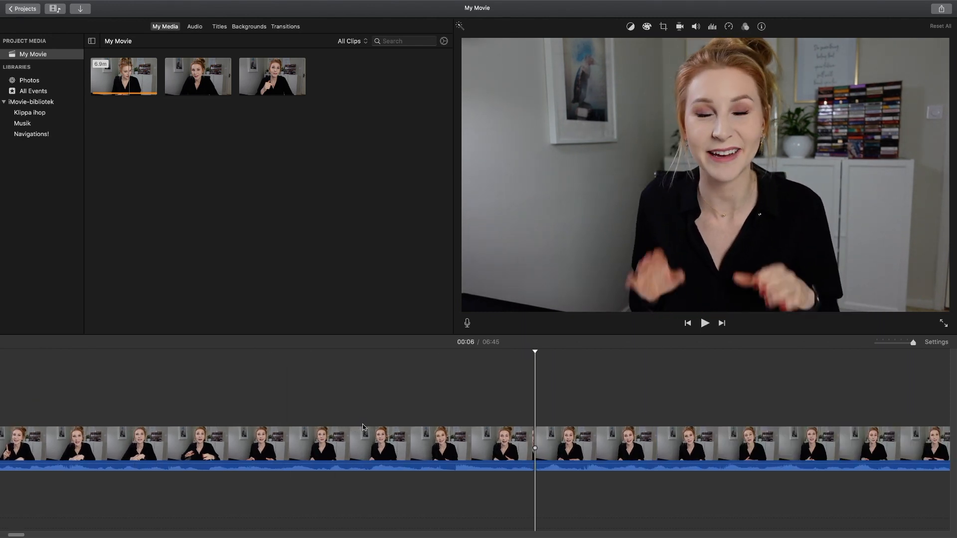
# Replay the footage following the 00:06 split up to about 00:11 and return to the first clip at 00:01.
pyautogui.press('space')
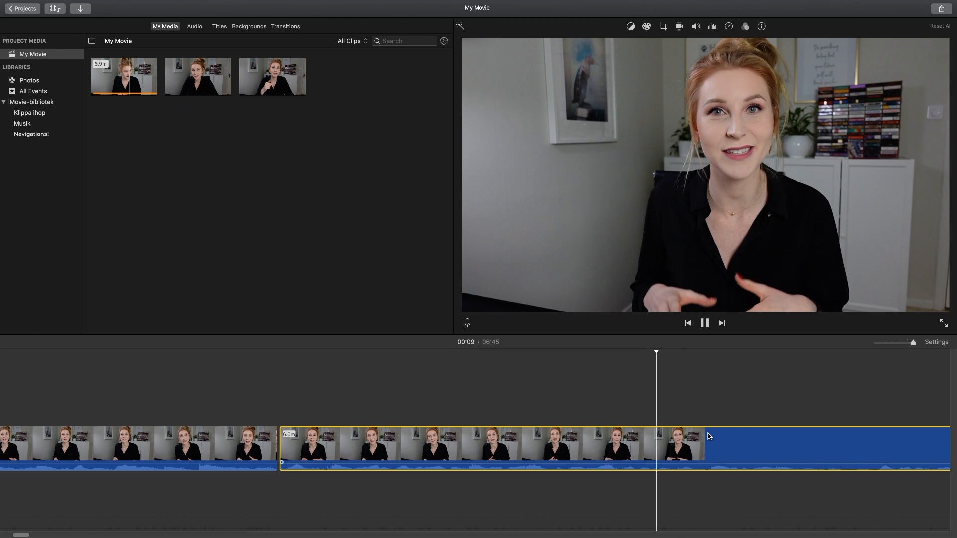
pyautogui.click(329, 463)
pyautogui.hscroll(-10, 328, 464)
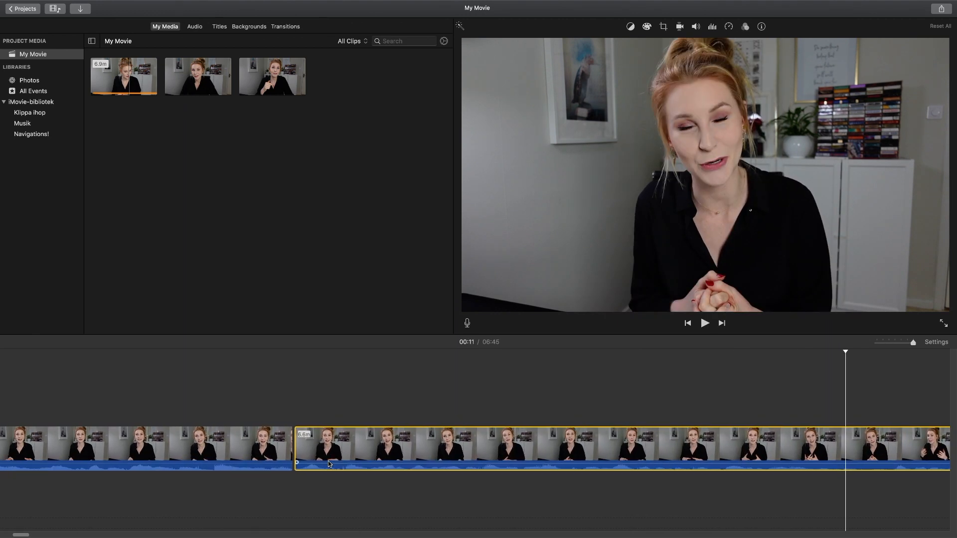
pyautogui.click(363, 459)
pyautogui.press('space')
pyautogui.click(304, 459)
pyautogui.press('space')
pyautogui.click(372, 457)
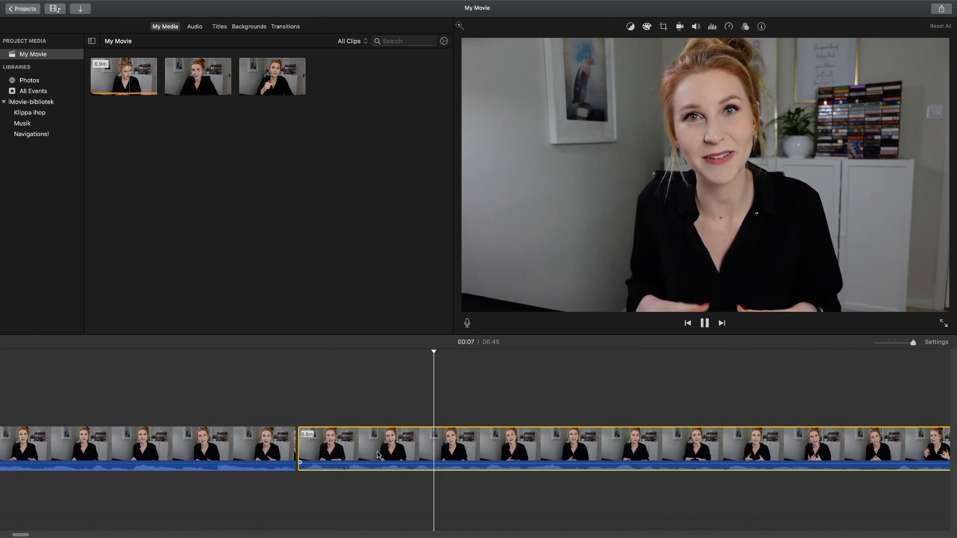
pyautogui.click(419, 457)
pyautogui.click(342, 458)
pyautogui.hscroll(-10, 292, 400)
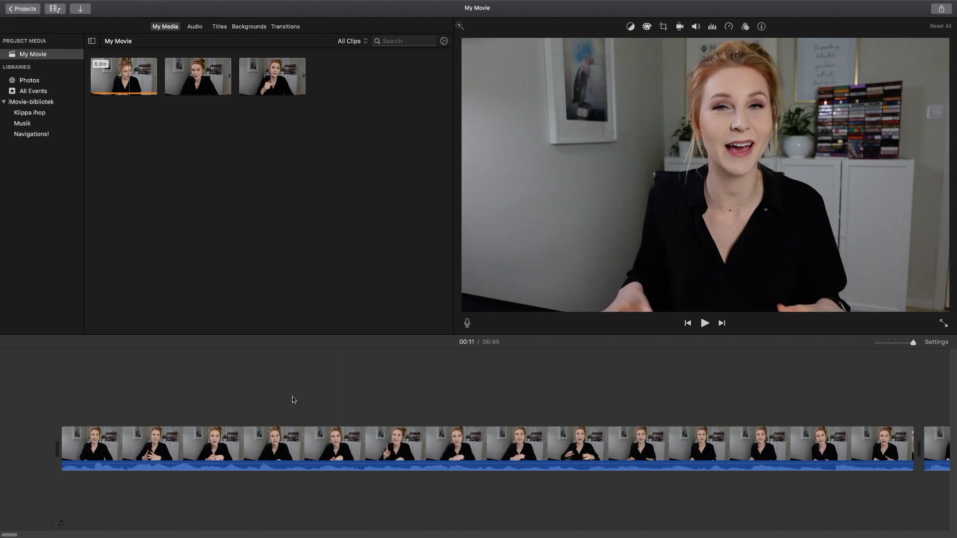
pyautogui.click(221, 441)
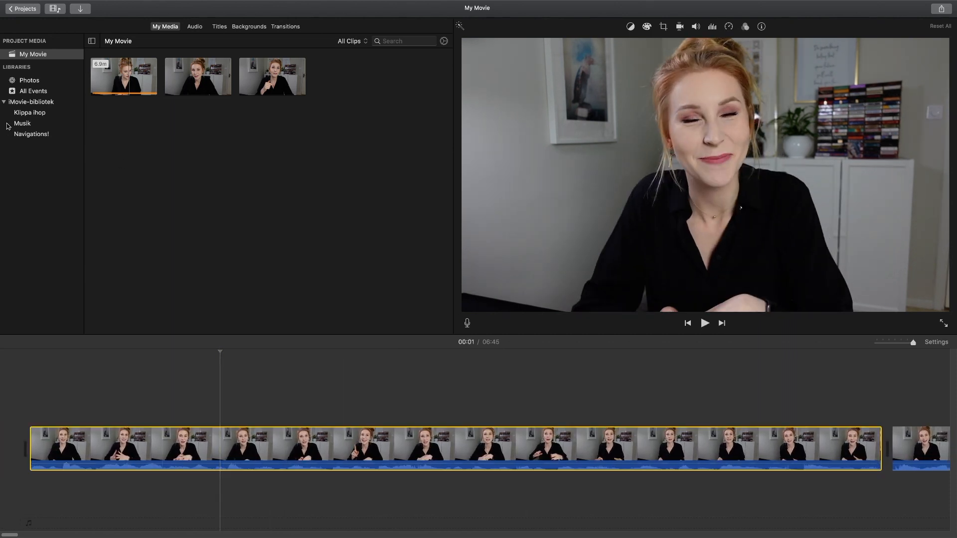
# Open the Musik event and attach the song "ES_Forget Your Name - spring gang" below the start of the first clip.
pyautogui.click(22, 123)
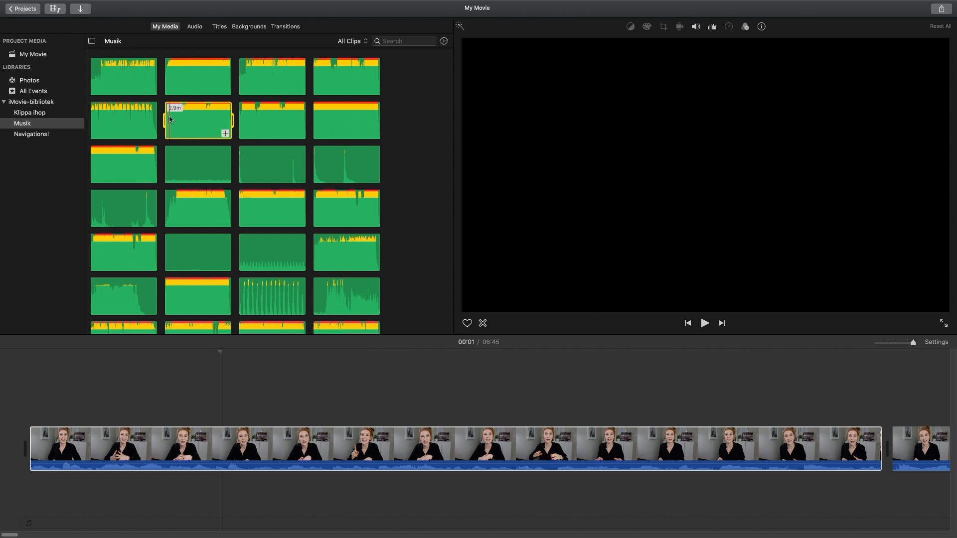
pyautogui.press('XF86AudioLowerVolume')
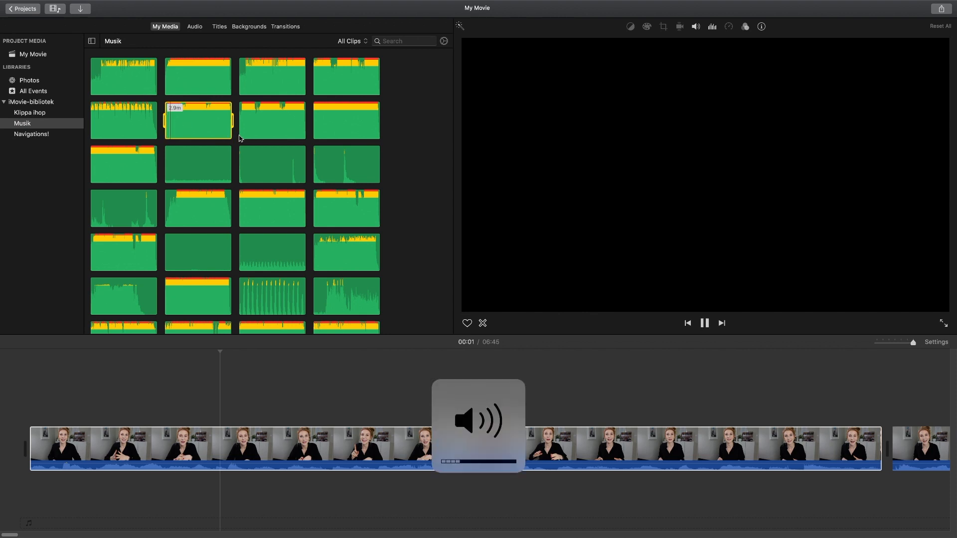
pyautogui.moveTo(198, 129); pyautogui.dragTo(52, 491)
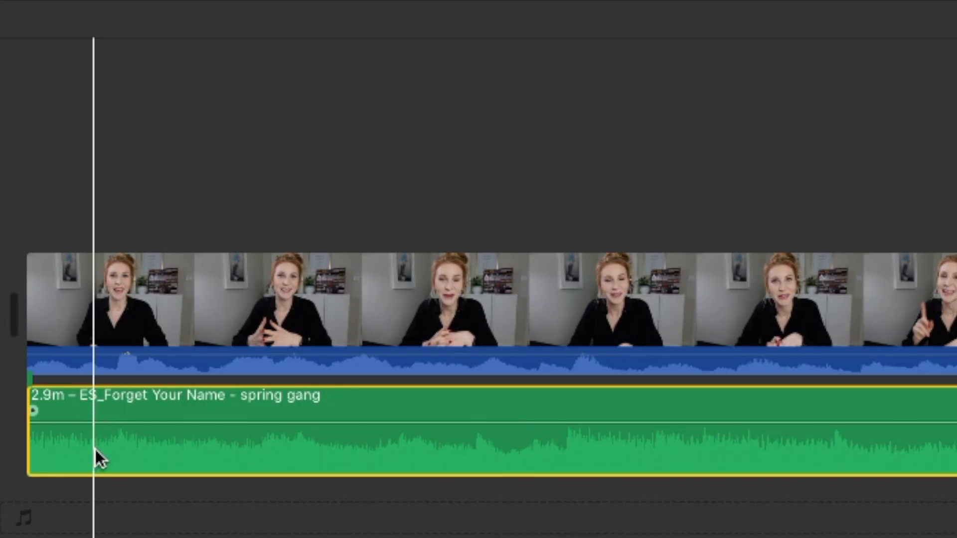
# Lower the music clip's volume to a faint background level and add a fade-in at its start.
pyautogui.moveTo(129, 423); pyautogui.dragTo(129, 457)
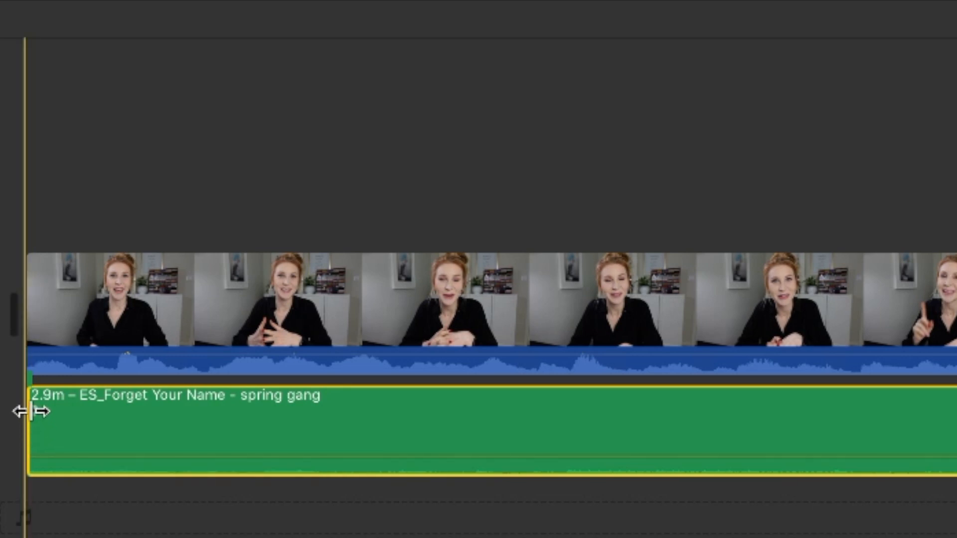
pyautogui.moveTo(39, 410); pyautogui.dragTo(294, 409)
pyautogui.click(2, 406)
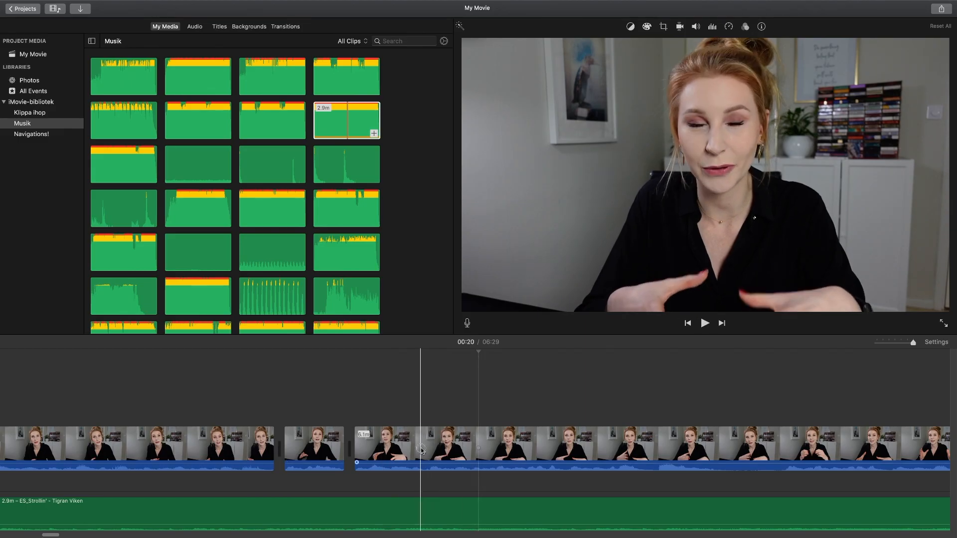
# Split off a short clip ending at 00:19 and give it a Ken Burns zoom with the End frame tight around the speaker's face.
pyautogui.press('super+b')
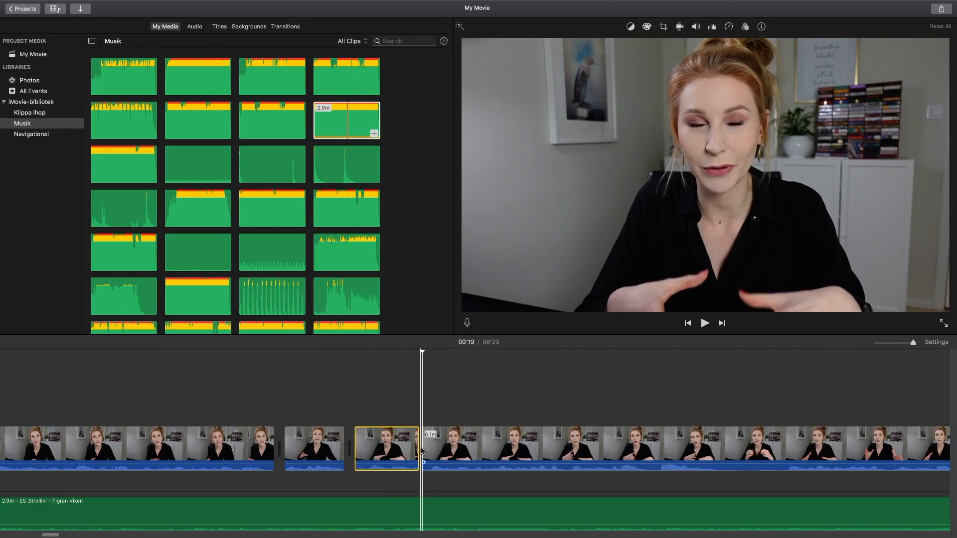
pyautogui.click(661, 28)
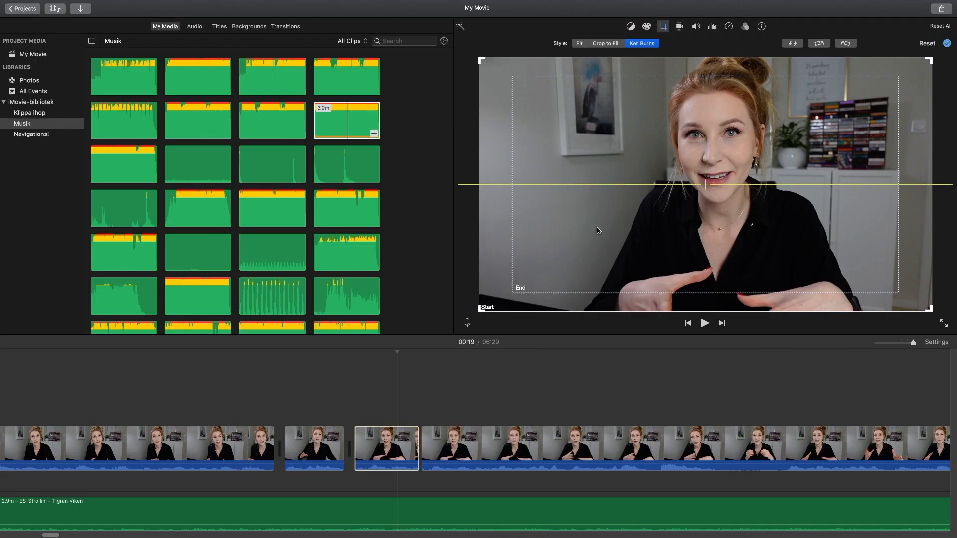
pyautogui.moveTo(513, 292); pyautogui.dragTo(639, 222)
pyautogui.moveTo(697, 190); pyautogui.dragTo(637, 205)
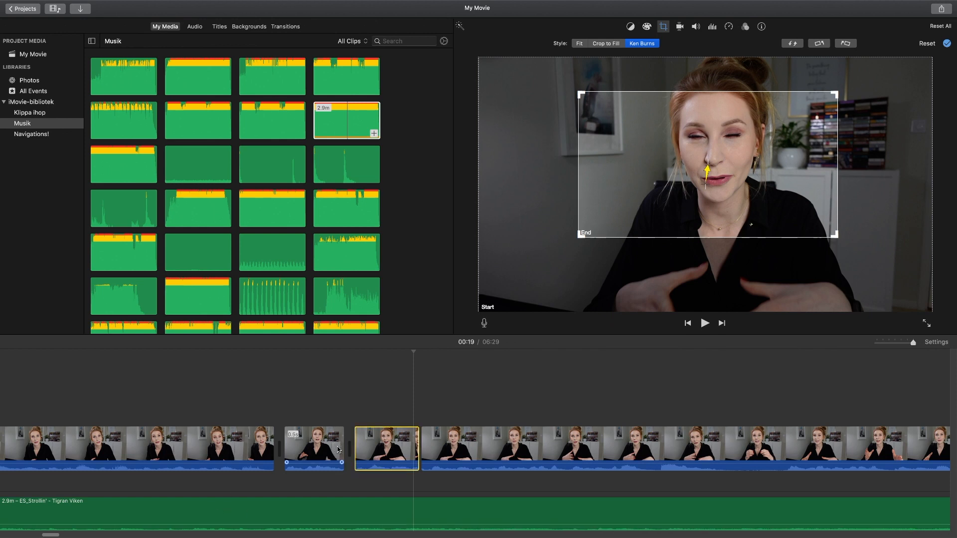
pyautogui.click(338, 450)
pyautogui.press('space')
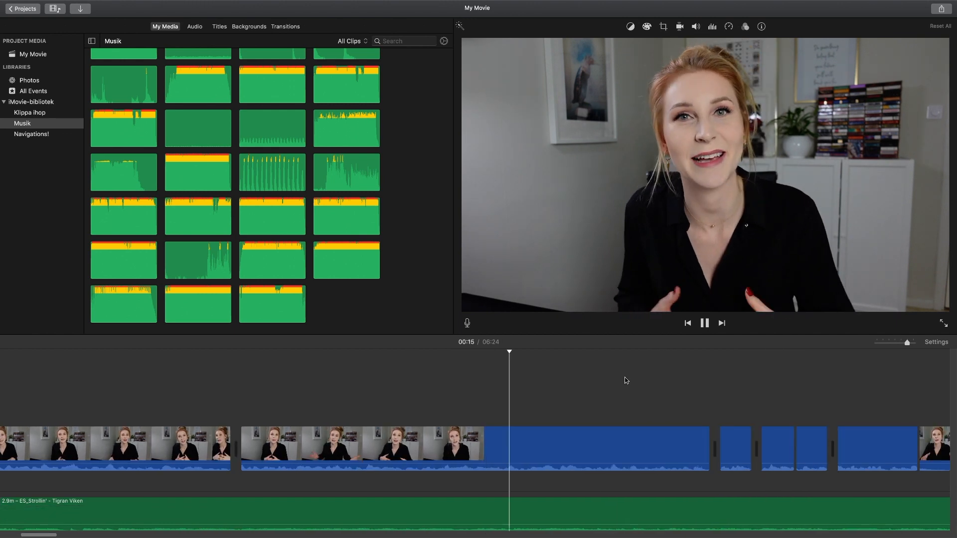
# Cut out the silent stretch after about 00:31, where the speaker looks away, by splitting the clip and deleting the unwanted piece.
pyautogui.hscroll(15, 472, 433)
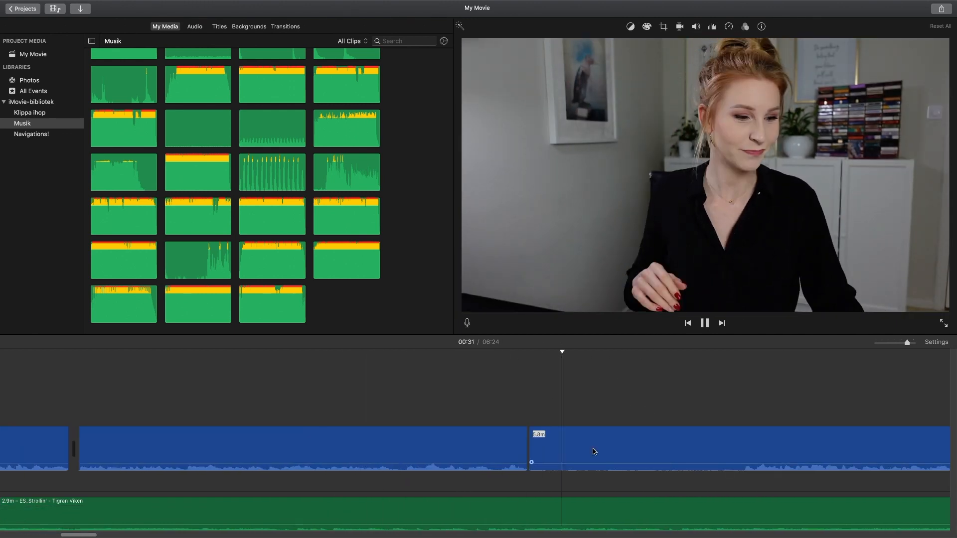
pyautogui.click(434, 455)
pyautogui.press('super+b')
pyautogui.press('Delete')
pyautogui.hscroll(2, 434, 454)
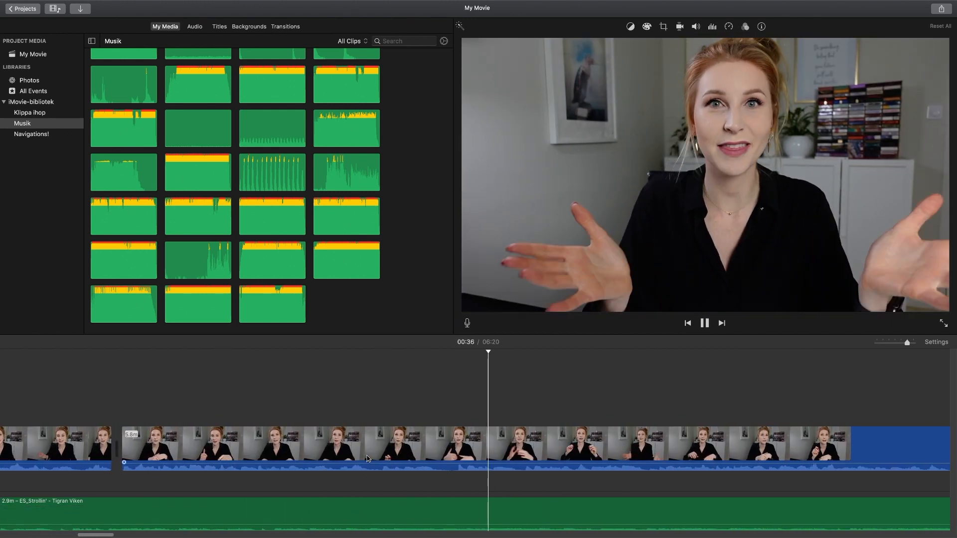
# Split the footage after about 00:36 at its pauses and delete two unwanted pieces.
pyautogui.press('super+b')
pyautogui.click(510, 462)
pyautogui.press('super+b')
pyautogui.press('Delete')
pyautogui.hscroll(3, 510, 462)
pyautogui.press('super+b')
pyautogui.press('super+b')
pyautogui.press('Delete')
# Play through the footage leading up to 00:40 and split it at two more points.
pyautogui.click(327, 459)
pyautogui.press('space')
pyautogui.press('space')
pyautogui.click(411, 461)
pyautogui.press('super+b')
pyautogui.press('space')
pyautogui.click(398, 458)
pyautogui.press('super+b')
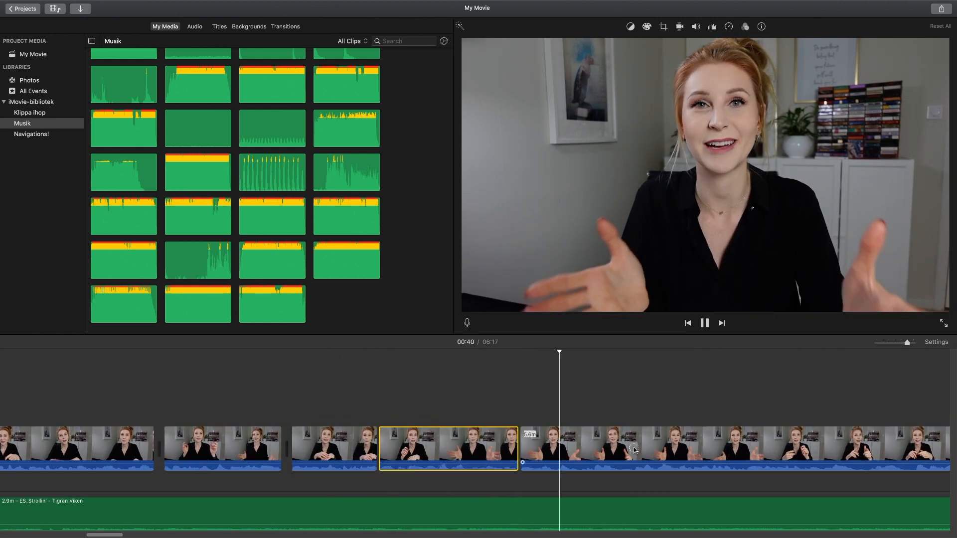
# Split the footage after about 00:40 and delete the short unwanted piece.
pyautogui.click(541, 451)
pyautogui.press('super+b')
pyautogui.press('Delete')
# Split the footage at its pauses between about 00:40 and 00:46 and delete the unwanted pieces.
pyautogui.click(464, 453)
pyautogui.press('super+b')
pyautogui.press('space')
pyautogui.hscroll(3, 645, 475)
pyautogui.click(549, 455)
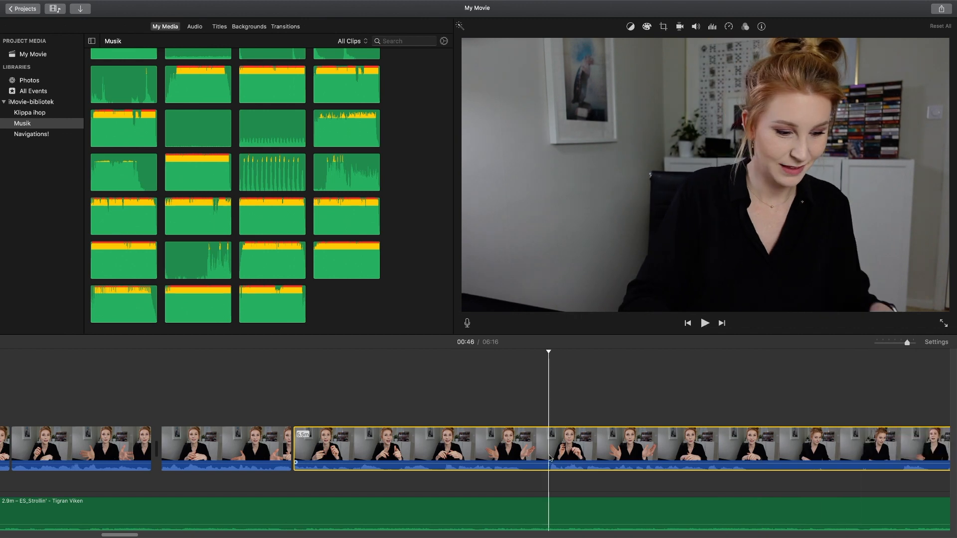
pyautogui.press('super+b')
pyautogui.press('Delete')
pyautogui.click(492, 454)
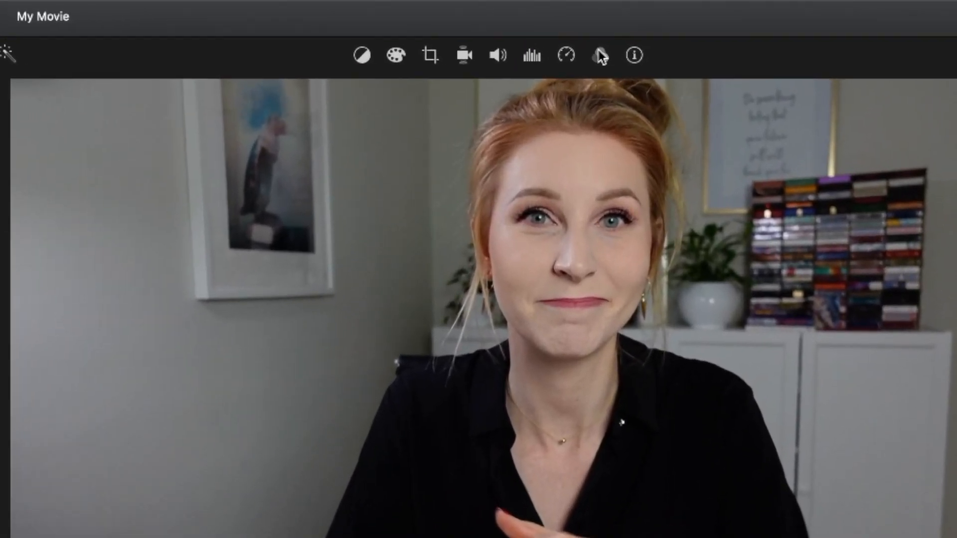
# View the clip's speed and colour balance options and try out colour correction with changed saturation and contrast.
pyautogui.click(632, 45)
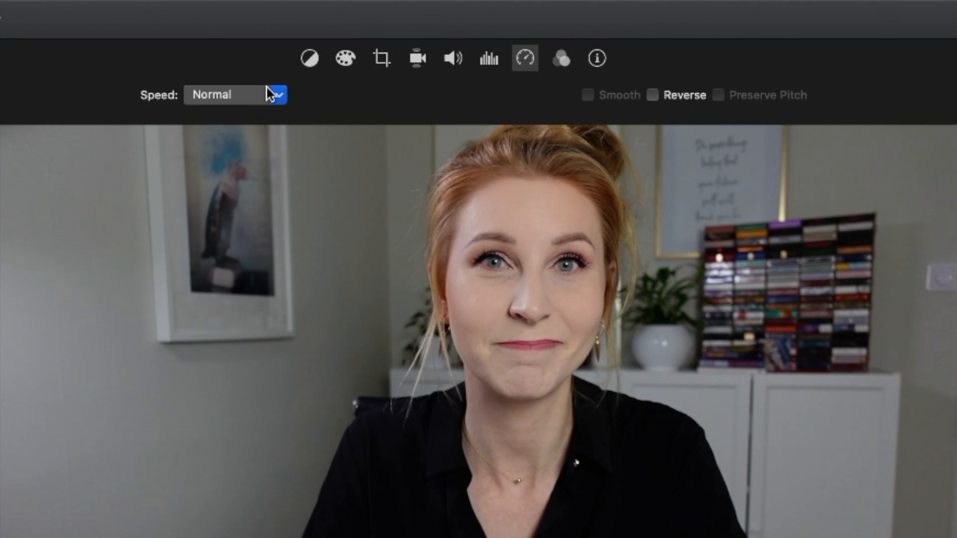
pyautogui.click(311, 59)
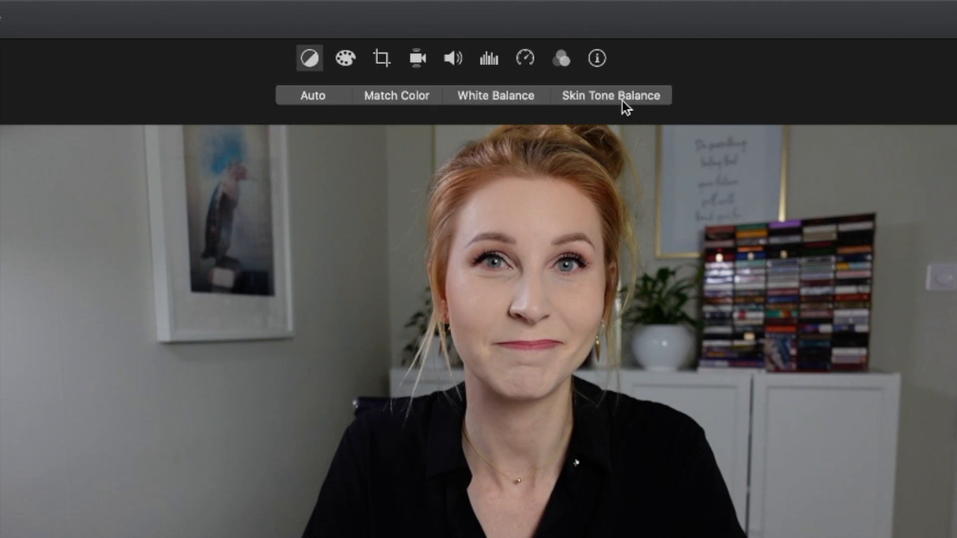
pyautogui.click(351, 65)
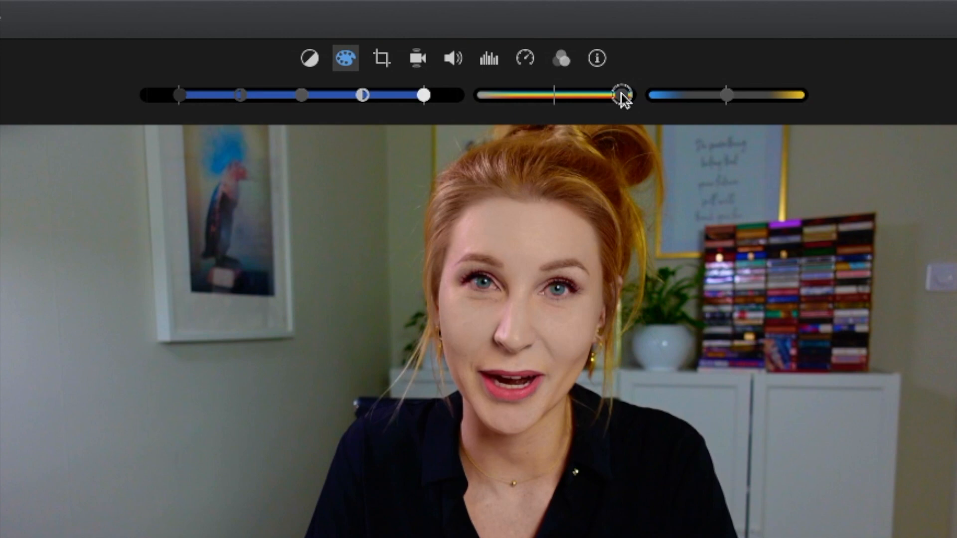
pyautogui.moveTo(427, 95); pyautogui.dragTo(293, 102)
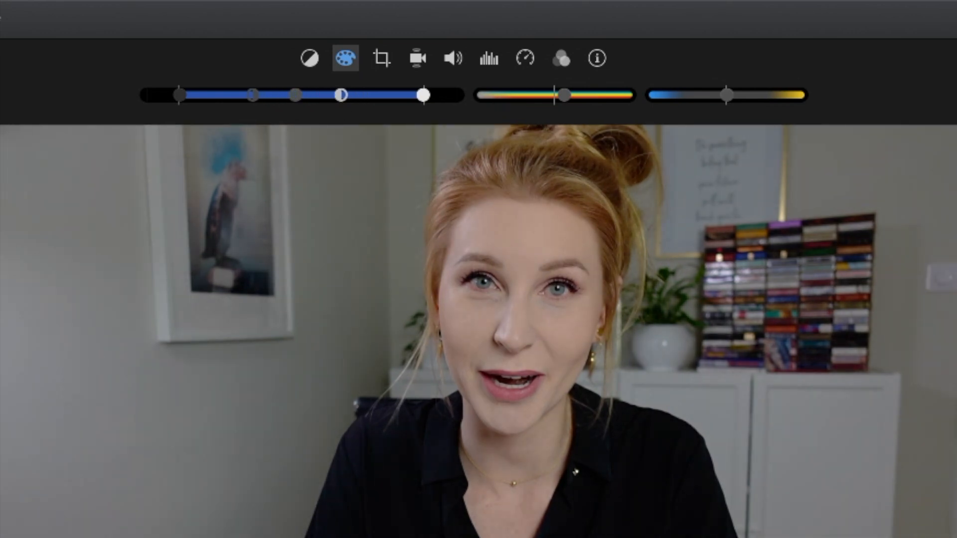
# View the clip's cropping and stabilization options and try out Fix Rolling Shutter.
pyautogui.click(389, 70)
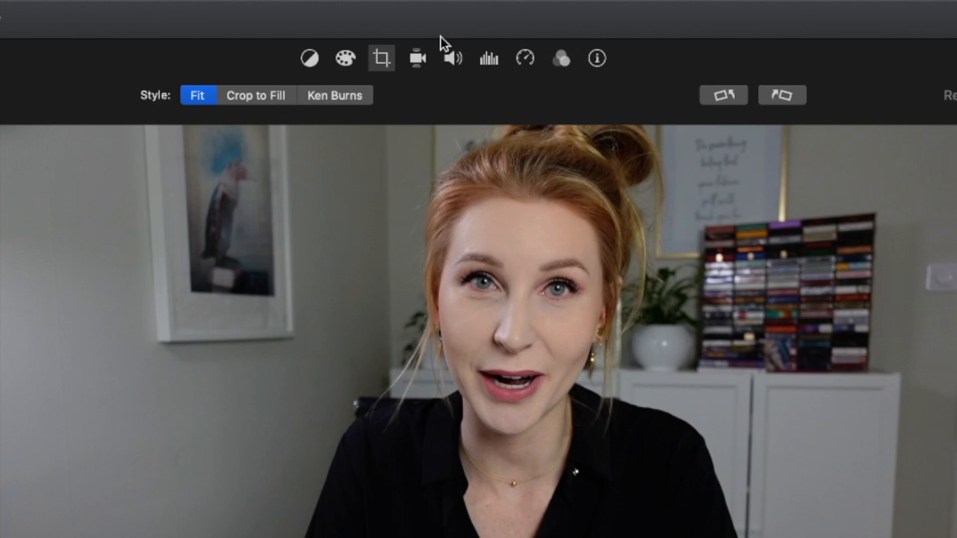
pyautogui.click(419, 60)
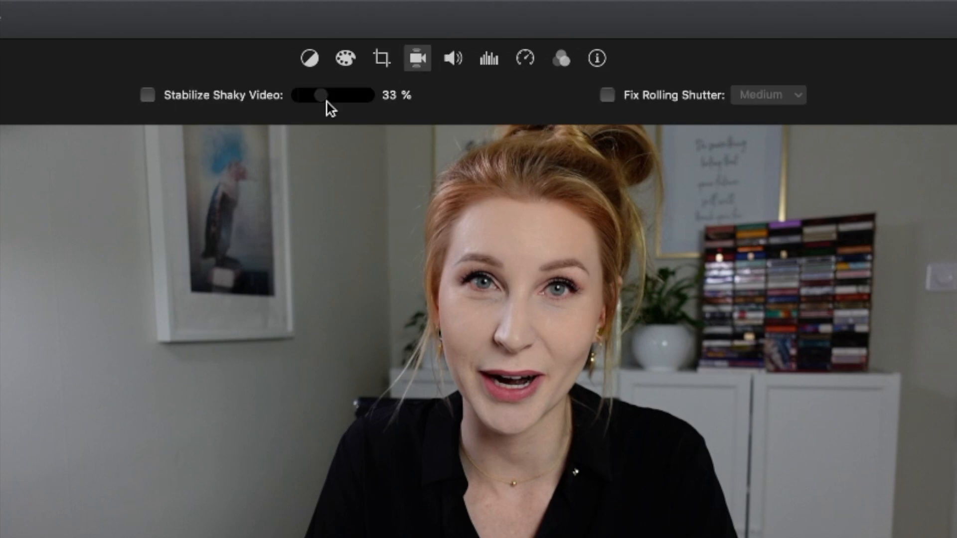
pyautogui.click(701, 97)
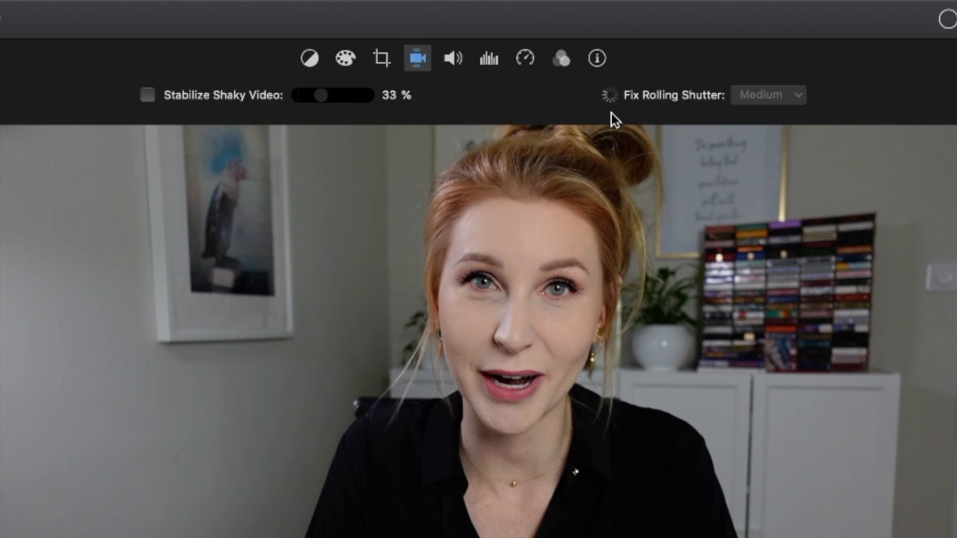
# Lower the clip's volume to 71 % and view its noise reduction and equalizer options.
pyautogui.click(451, 60)
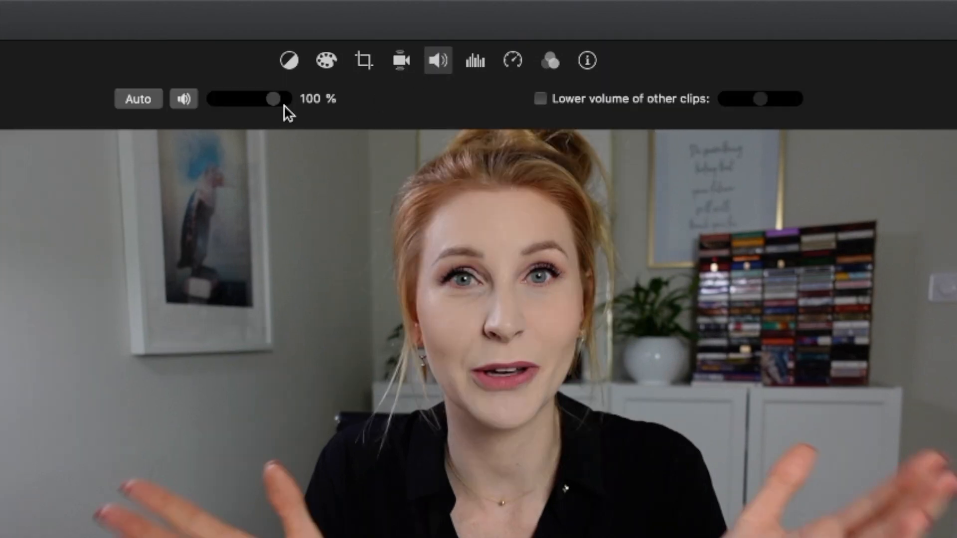
pyautogui.moveTo(284, 105); pyautogui.dragTo(255, 98)
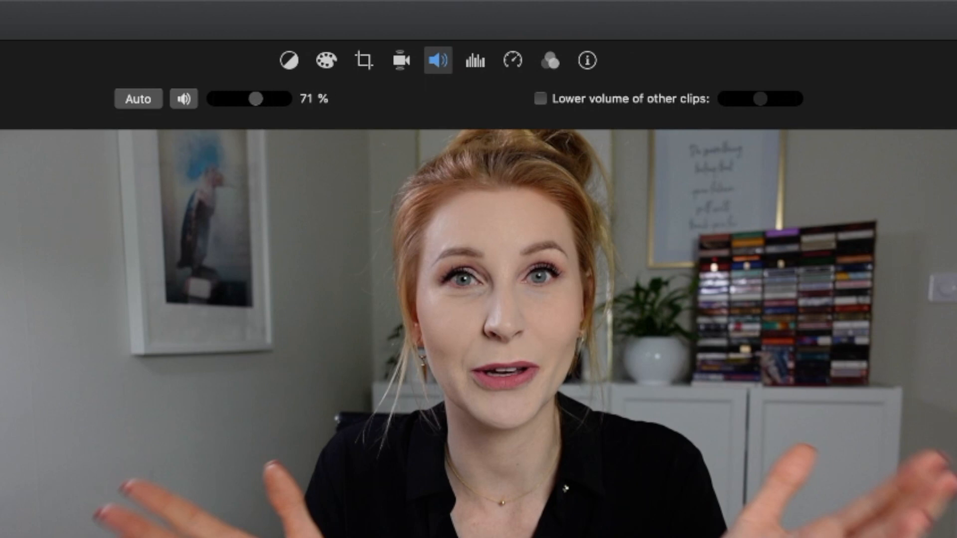
pyautogui.click(475, 61)
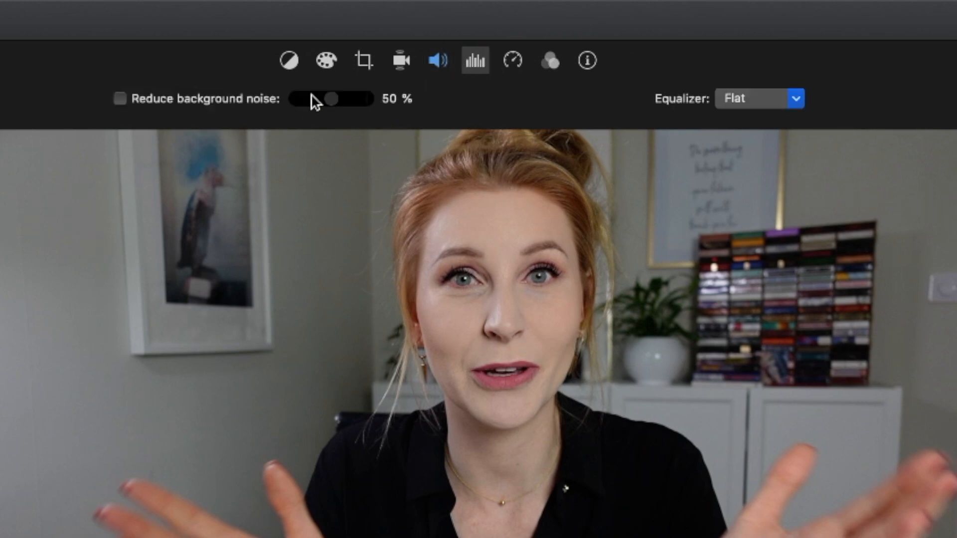
# Try slowing the clip at about 00:44 to 10% and shortening it to a custom speed of 138 %.
pyautogui.click(513, 60)
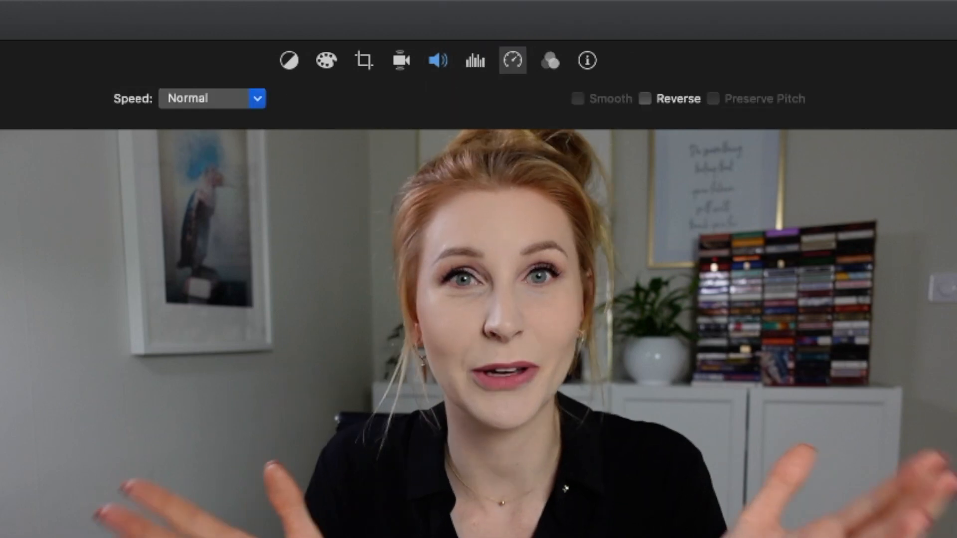
pyautogui.click(234, 98)
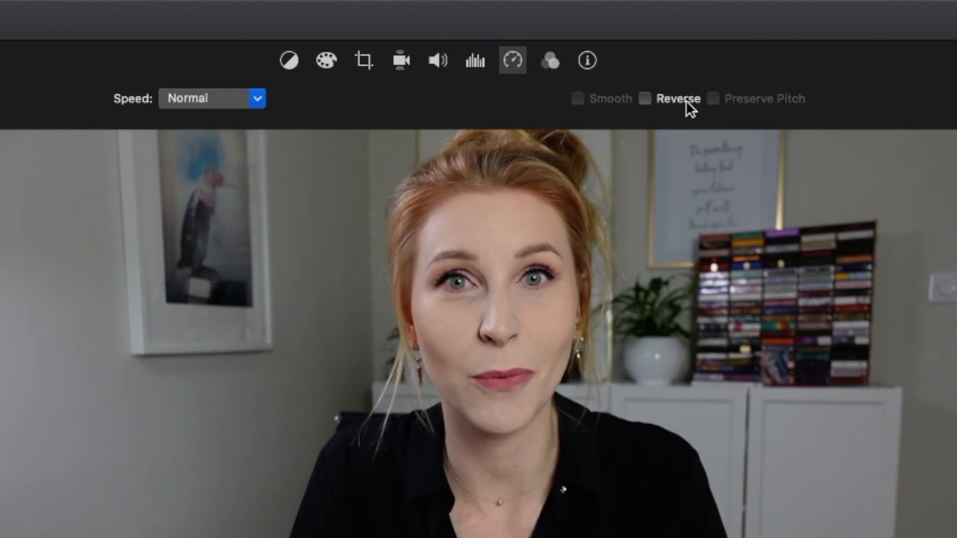
pyautogui.click(686, 100)
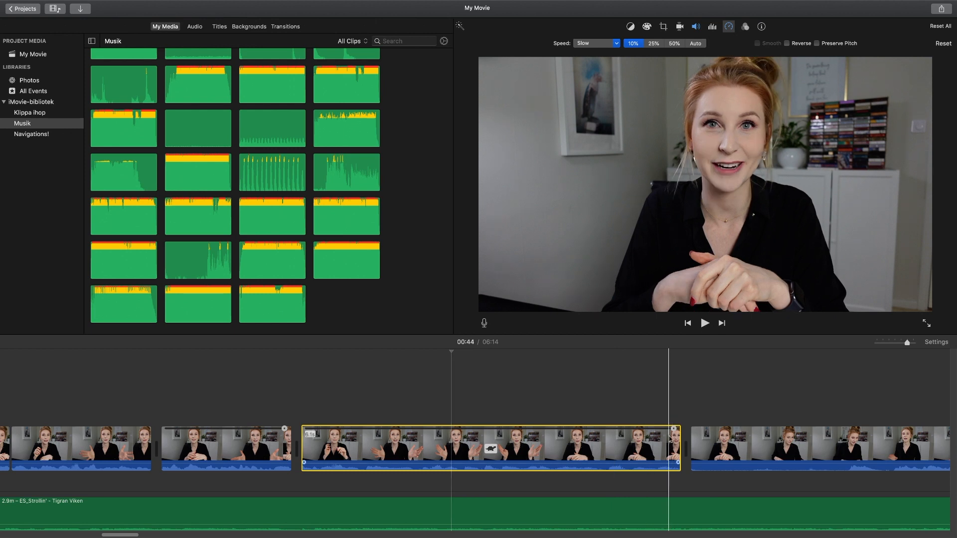
pyautogui.moveTo(665, 432); pyautogui.dragTo(433, 452)
# Play through the sped-up clip and return it to normal speed.
pyautogui.click(277, 436)
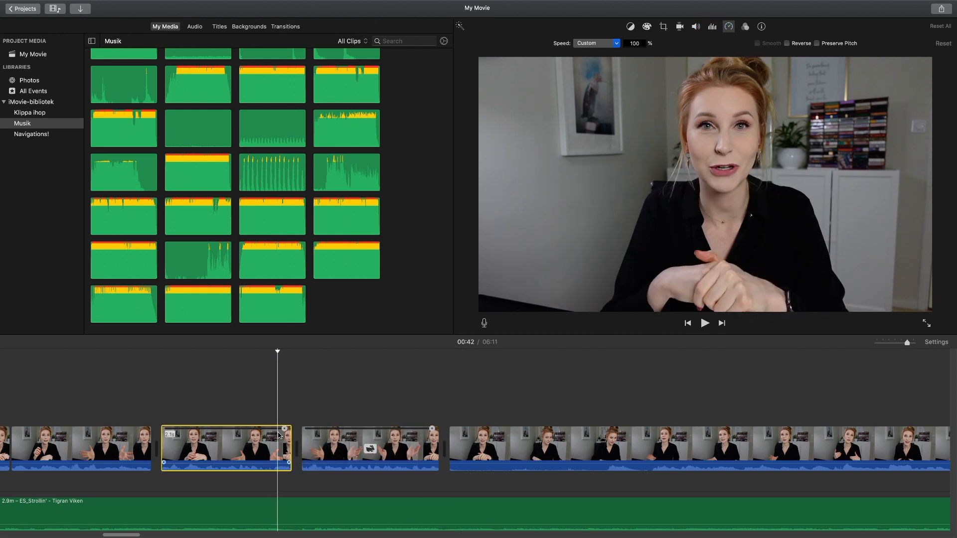
pyautogui.press('space')
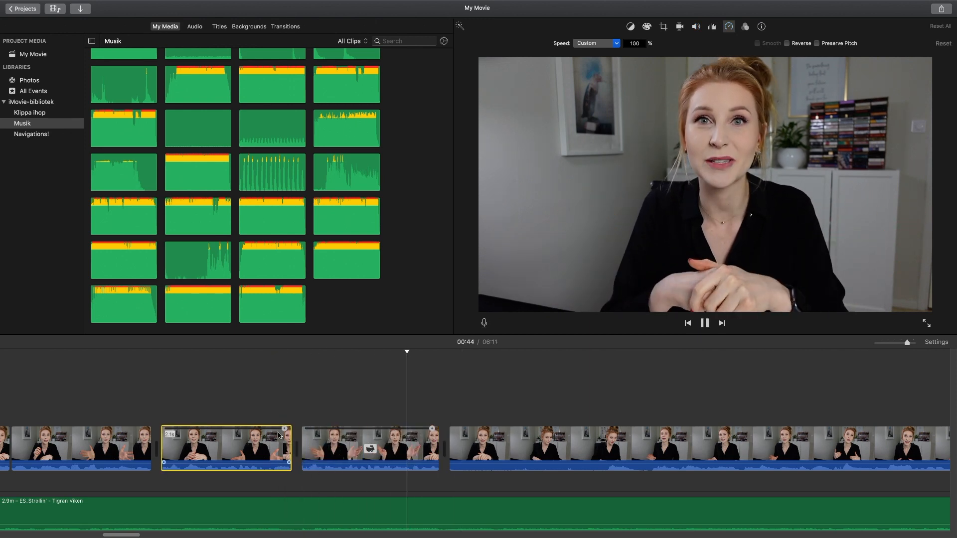
pyautogui.press('space')
pyautogui.click(362, 468)
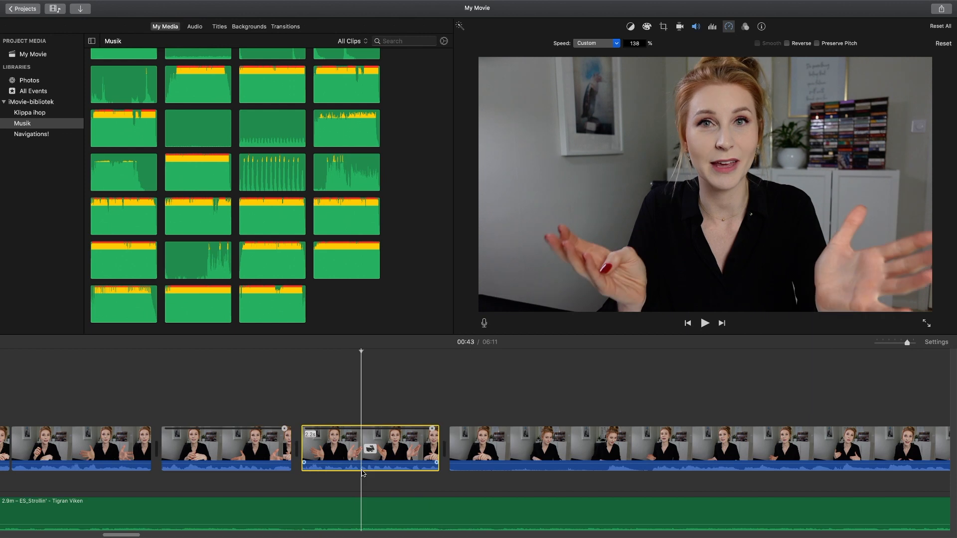
pyautogui.click(606, 43)
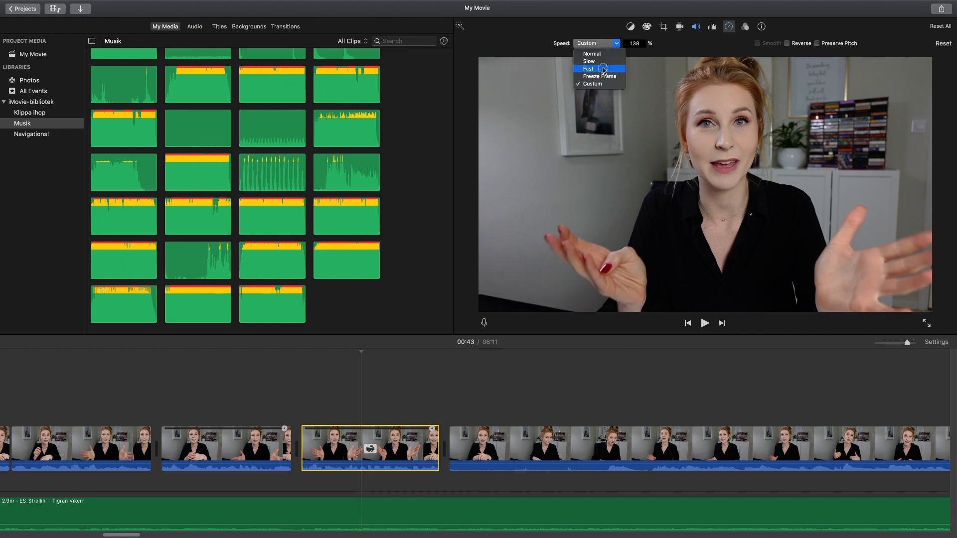
pyautogui.click(603, 70)
# View the available audio effects and apply the Flipped clip filter to the selected clip at about 00:45.
pyautogui.click(741, 28)
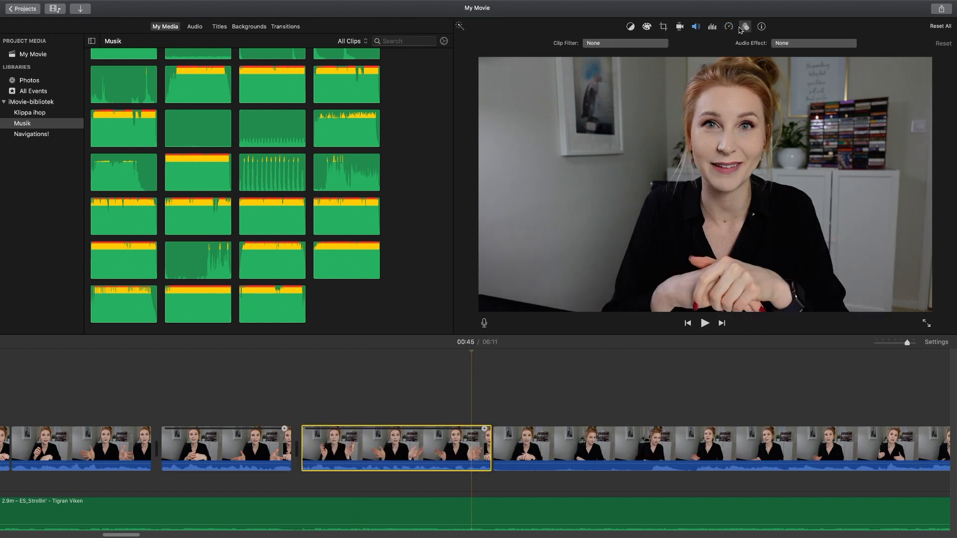
pyautogui.click(792, 44)
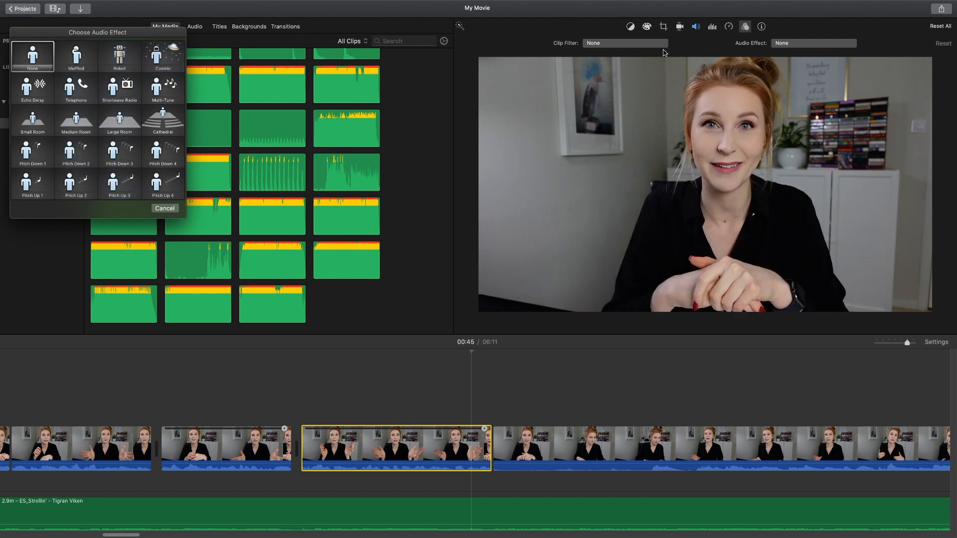
pyautogui.click(171, 211)
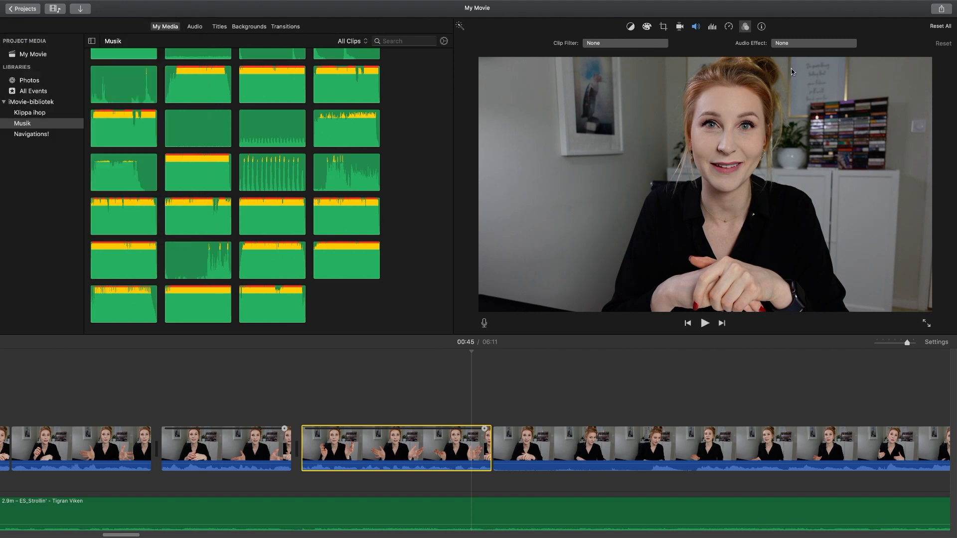
pyautogui.click(641, 42)
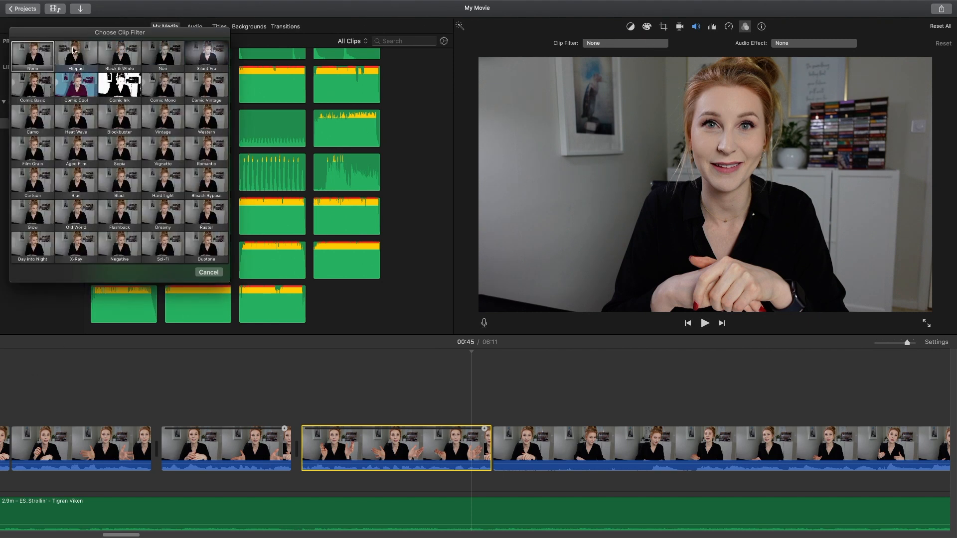
pyautogui.click(77, 62)
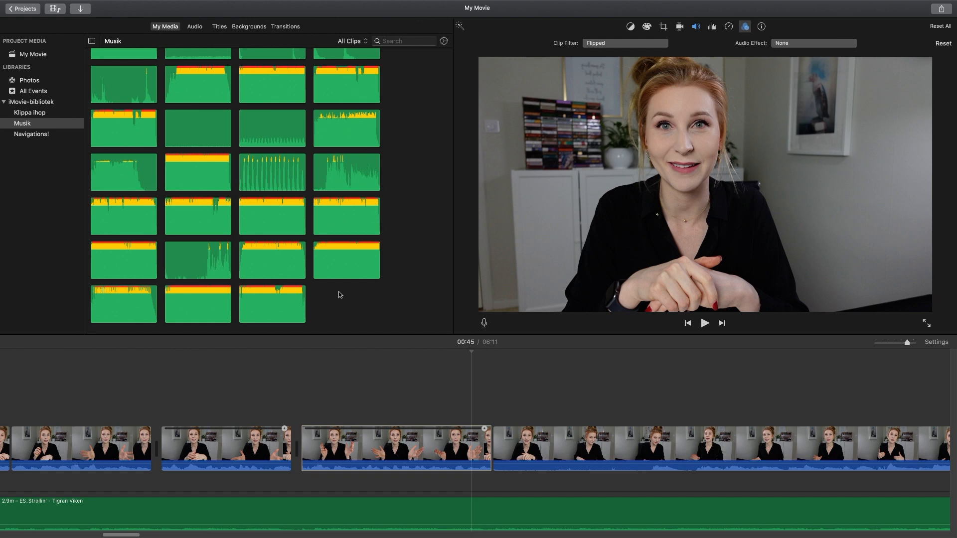
# Browse the clip filters for the preceding clip at about 00:41 without choosing one.
pyautogui.click(186, 446)
pyautogui.click(250, 445)
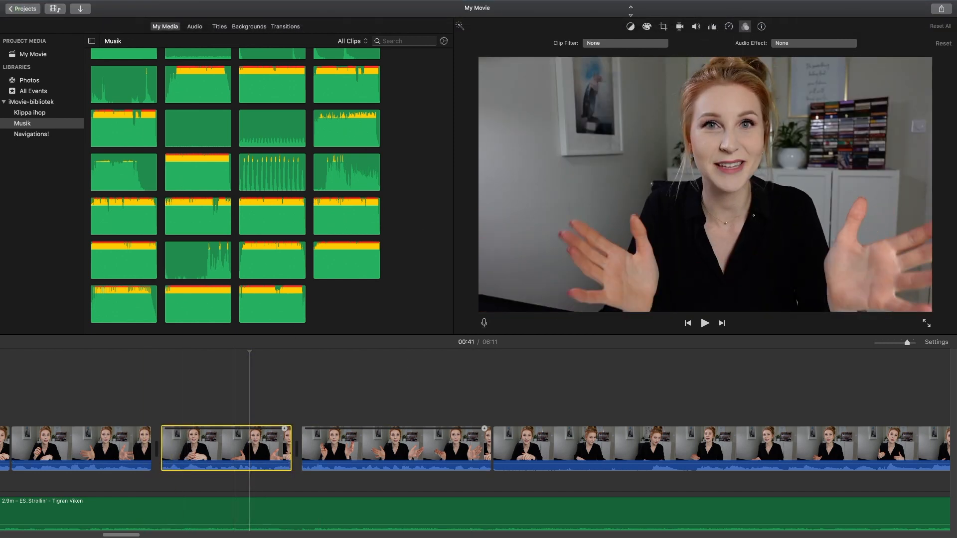
pyautogui.click(236, 443)
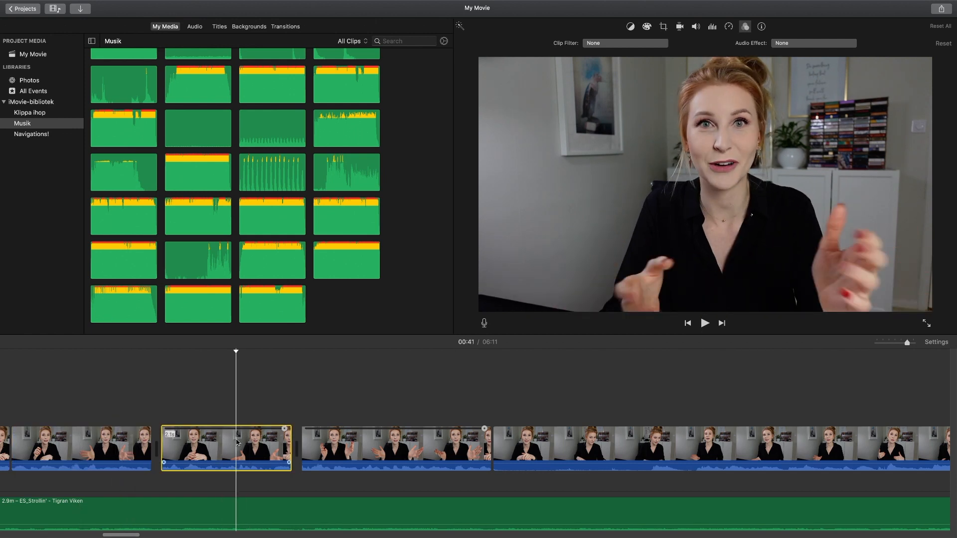
pyautogui.click(612, 44)
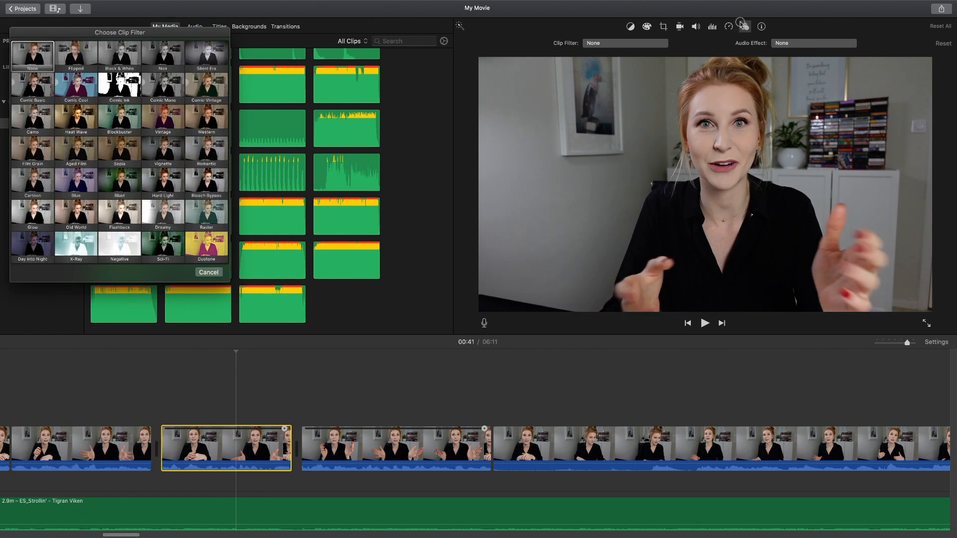
pyautogui.click(198, 277)
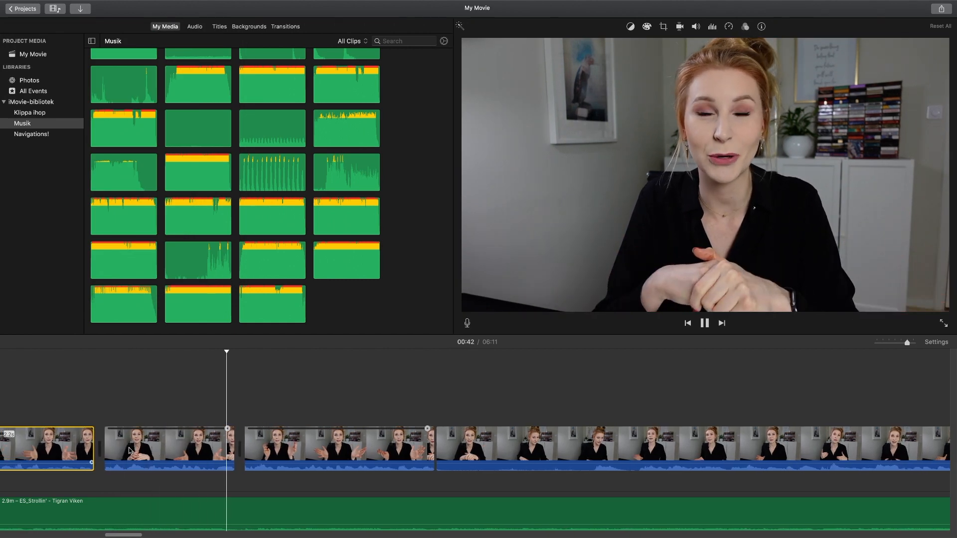
# Split the long clip at about 01:10 and play on from the cut.
pyautogui.hscroll(2, 394, 431)
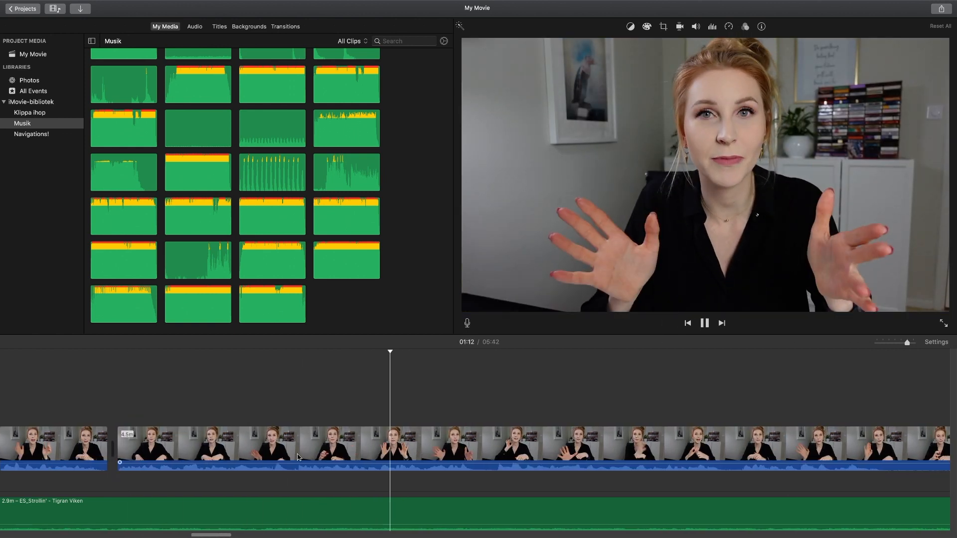
pyautogui.hscroll(-2, 249, 461)
pyautogui.click(225, 470)
pyautogui.press('super+b')
pyautogui.click(227, 428)
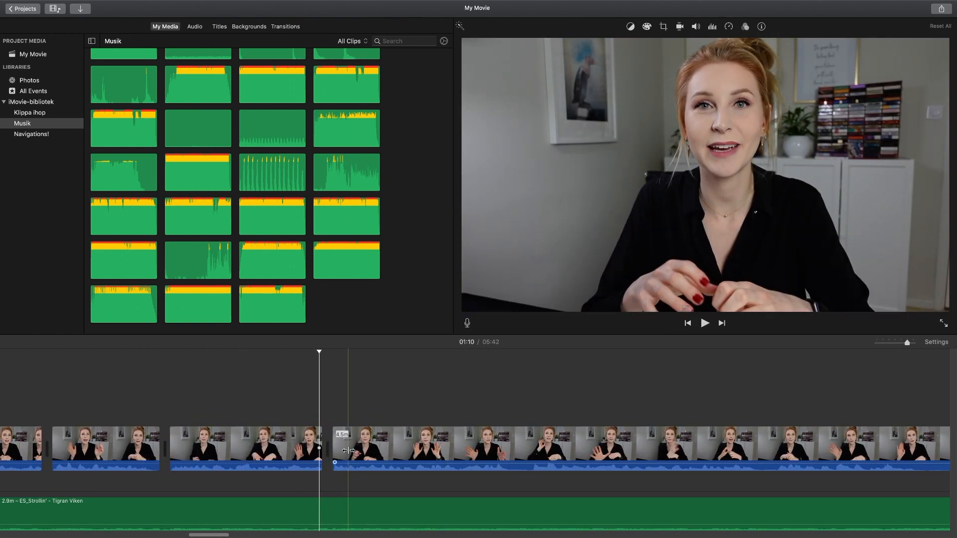
pyautogui.press('space')
pyautogui.click(351, 455)
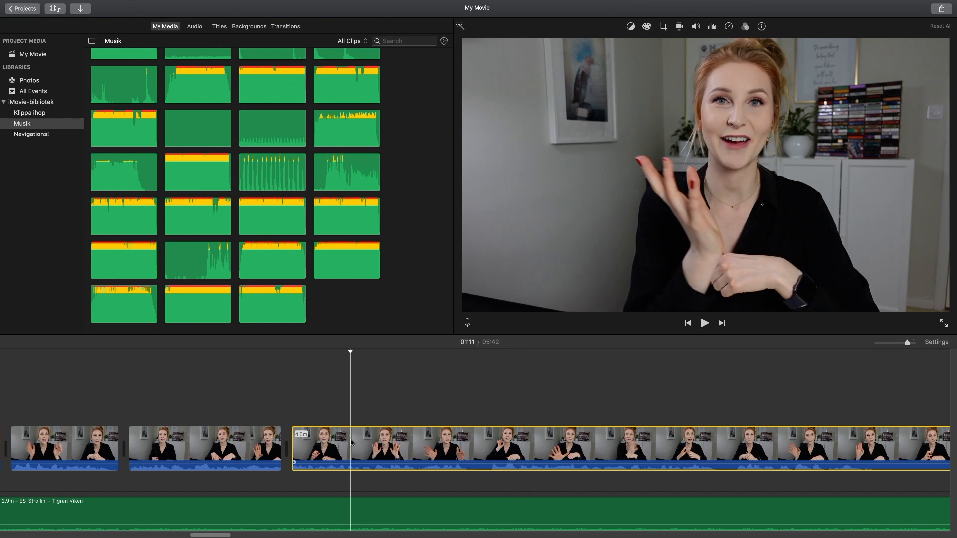
# Split the footage at about 01:12 and 01:16 and delete the short unwanted pieces there.
pyautogui.click(439, 455)
pyautogui.press('super+b')
pyautogui.press('space')
pyautogui.press('super+b')
pyautogui.press('BackSpace')
pyautogui.click(668, 452)
pyautogui.press('super+b')
pyautogui.press('BackSpace')
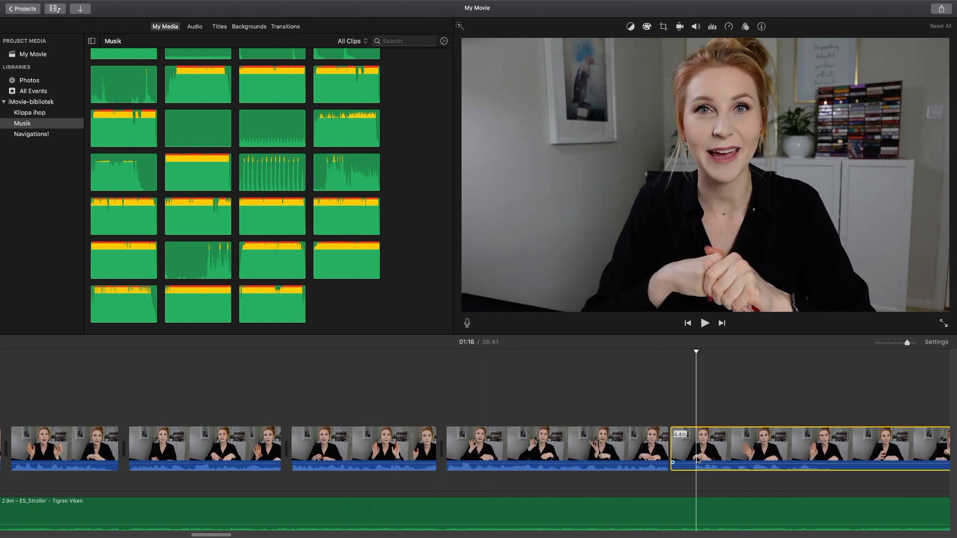
pyautogui.press('space')
pyautogui.press('space')
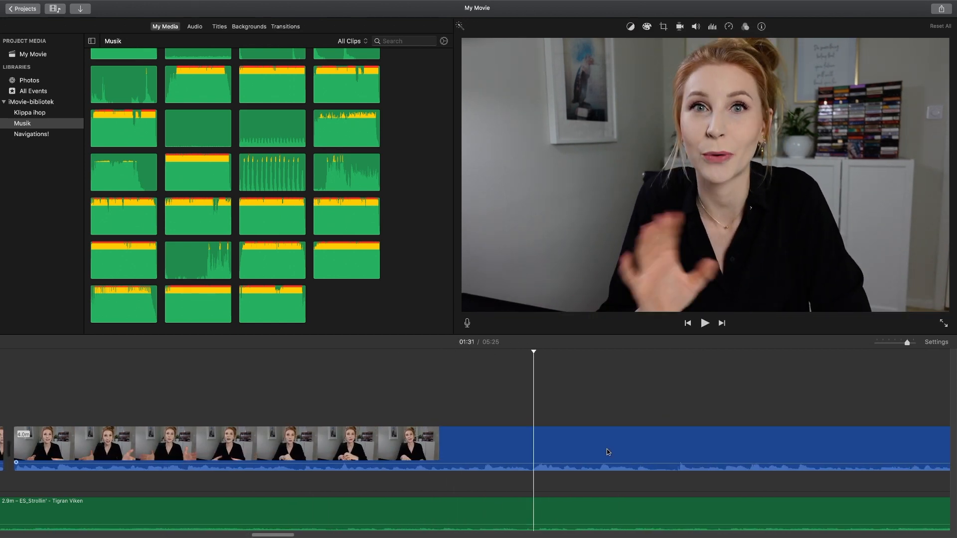
# Split off the short piece ending at about 01:31, apply the Flipped clip filter to it and play the transition.
pyautogui.press('super+b')
pyautogui.click(405, 452)
pyautogui.press('super+b')
pyautogui.click(745, 27)
pyautogui.click(625, 43)
pyautogui.click(51, 60)
pyautogui.press('space')
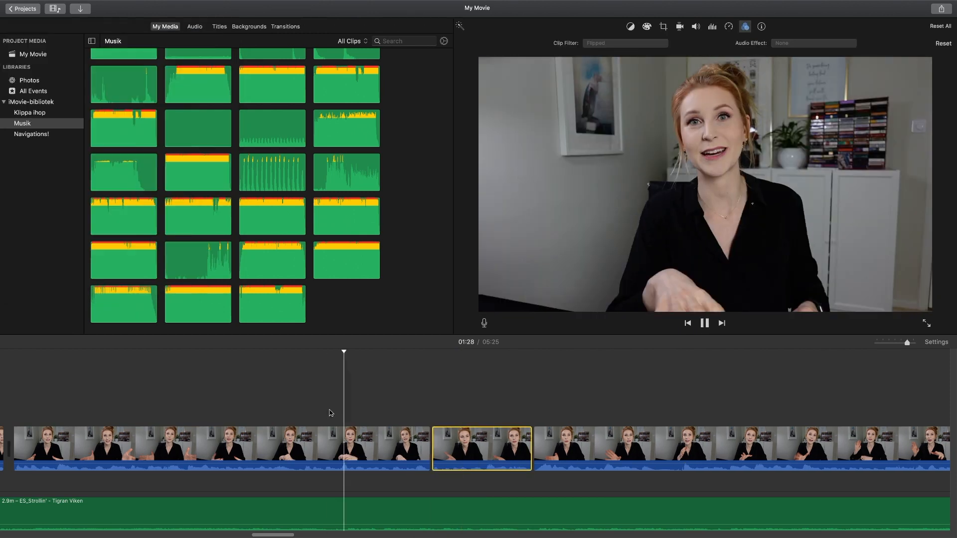
pyautogui.press('space')
# Cut out the unwanted footage right after the flipped piece at about 01:31.
pyautogui.click(656, 453)
pyautogui.press('space')
pyautogui.click(517, 452)
pyautogui.press('super+b')
pyautogui.press('BackSpace')
pyautogui.press('space')
# Play on to about 01:37, split the footage around the pause and delete the unwanted piece.
pyautogui.hscroll(2, 374, 510)
pyautogui.press('space')
pyautogui.press('super+b')
pyautogui.press('space')
pyautogui.press('super+b')
pyautogui.press('BackSpace')
pyautogui.press('space')
pyautogui.press('space')
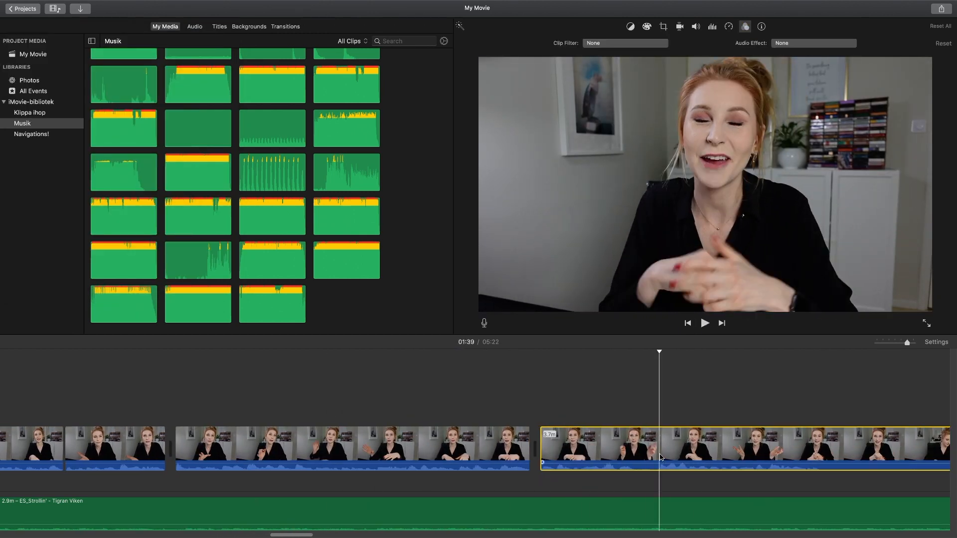
# Split the footage near 01:39 so that a separate 2.7-second piece is isolated, and preview it.
pyautogui.hscroll(3, 374, 498)
pyautogui.press('super+b')
pyautogui.click(373, 456)
pyautogui.press('space')
pyautogui.hscroll(3, 424, 454)
pyautogui.click(387, 440)
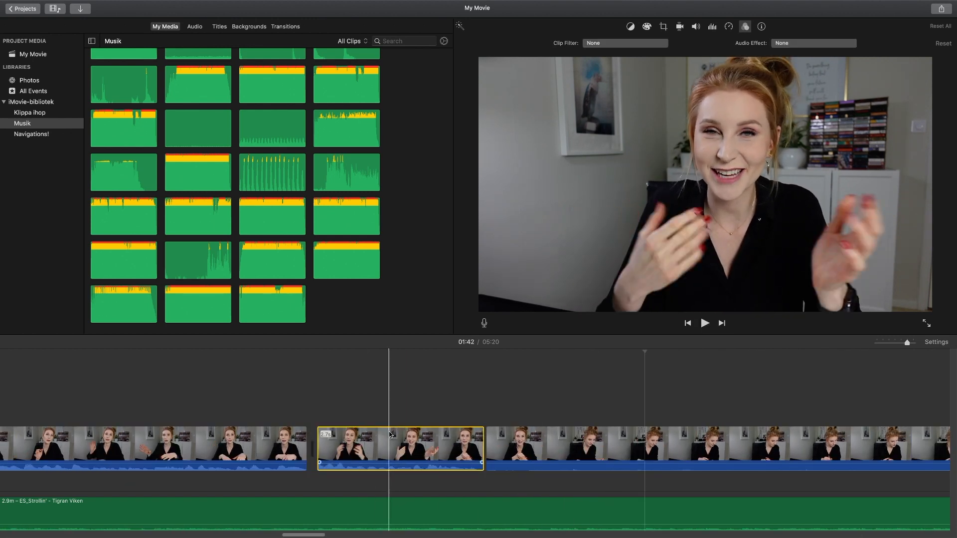
pyautogui.press('space')
# Overlay the 2.7-second piece on the end of the preceding clip, play the overlap and return the piece to its place between the clips.
pyautogui.moveTo(388, 441); pyautogui.dragTo(212, 393)
pyautogui.click(107, 442)
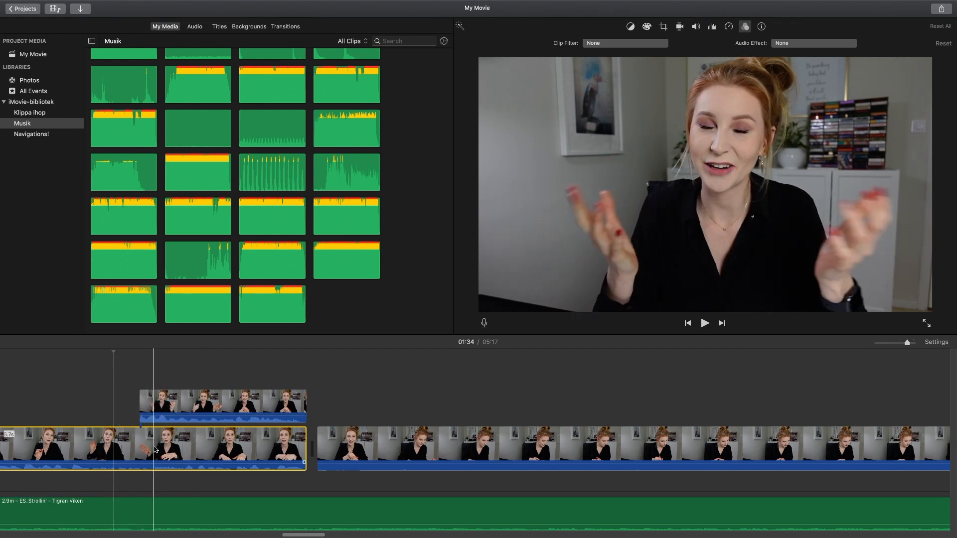
pyautogui.press('space')
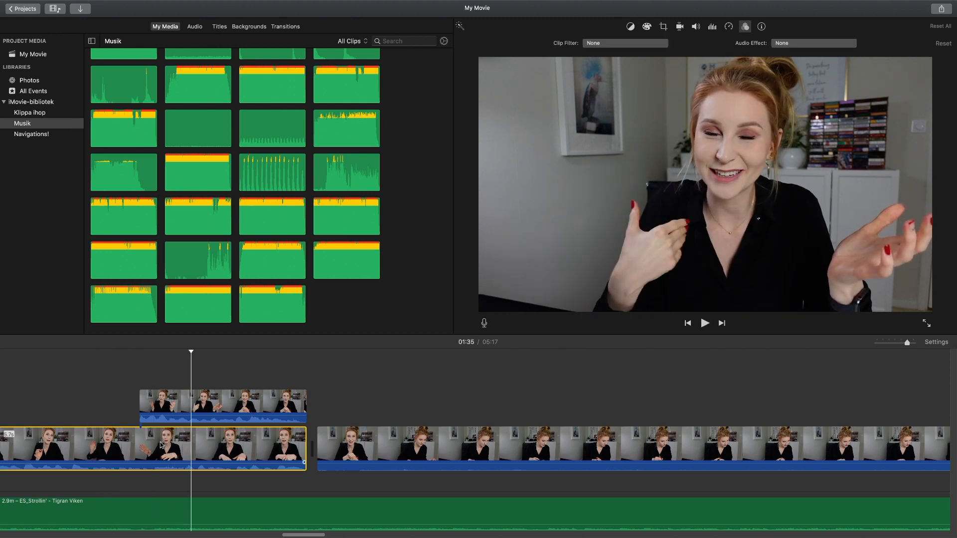
pyautogui.click(96, 445)
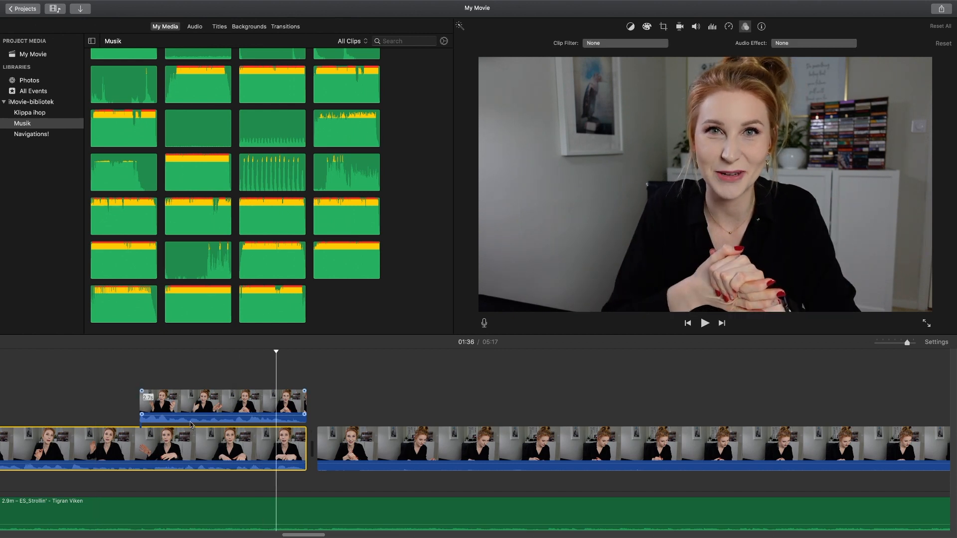
pyautogui.press('space')
pyautogui.click(207, 408)
pyautogui.moveTo(212, 407); pyautogui.dragTo(315, 454)
# Play the end of the footage to about 05:02, split the clip there and delete the leftover tail.
pyautogui.press('space')
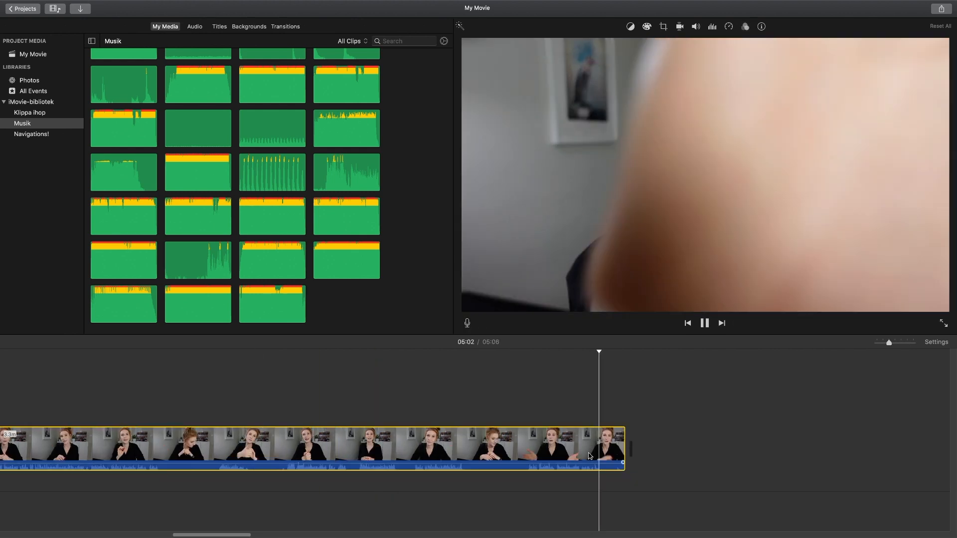
pyautogui.press('space')
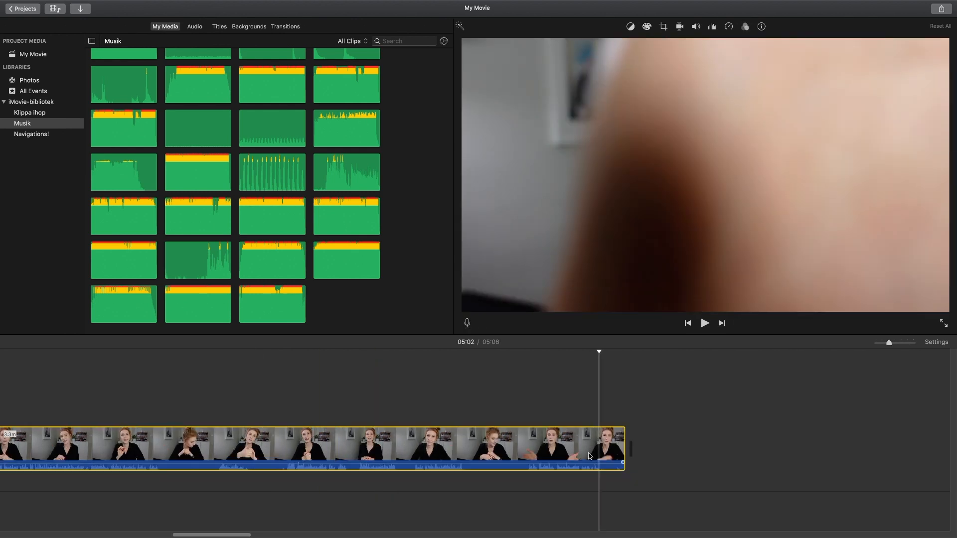
pyautogui.press('super+b')
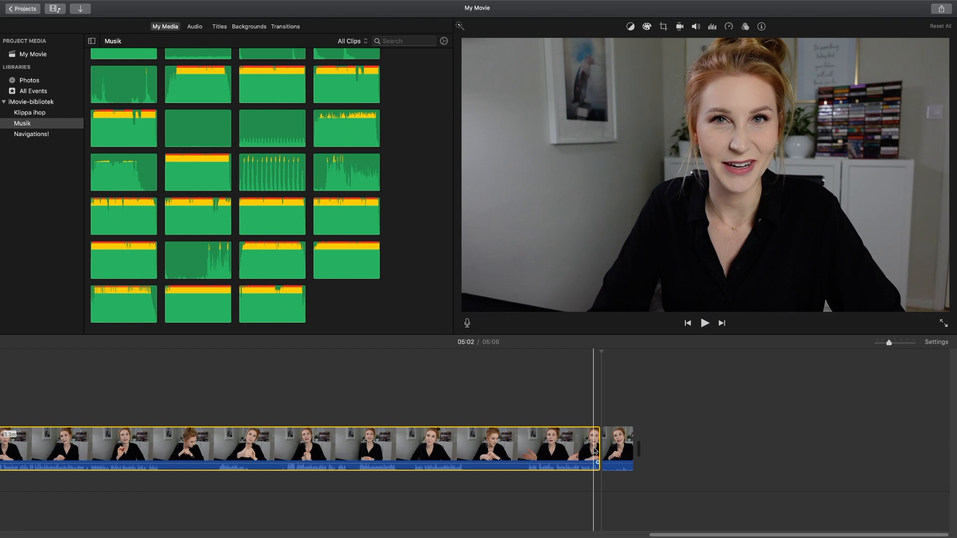
pyautogui.click(615, 444)
pyautogui.press('Delete')
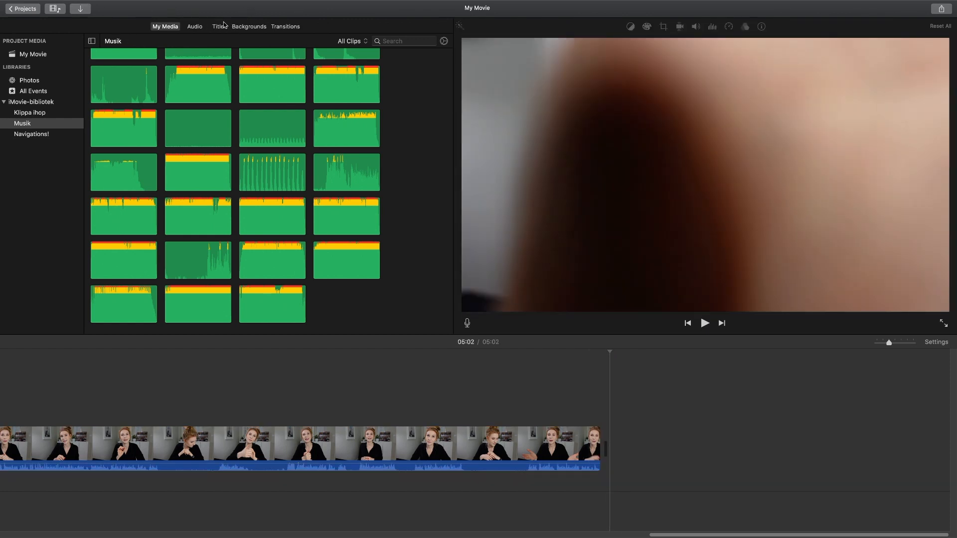
# Add a Fade to Black transition after the last clip, followed by a Black background stretched to about 10 seconds.
pyautogui.click(296, 28)
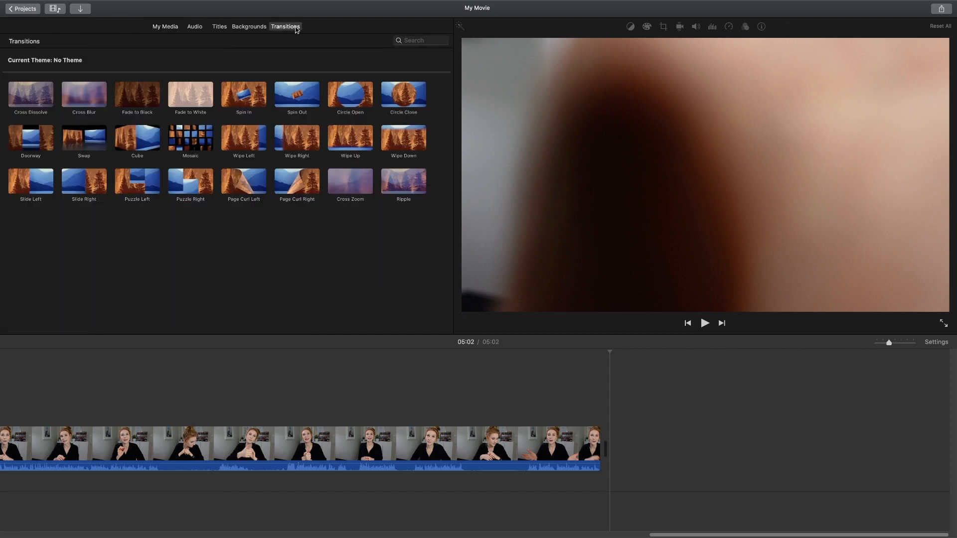
pyautogui.moveTo(132, 100); pyautogui.dragTo(636, 443)
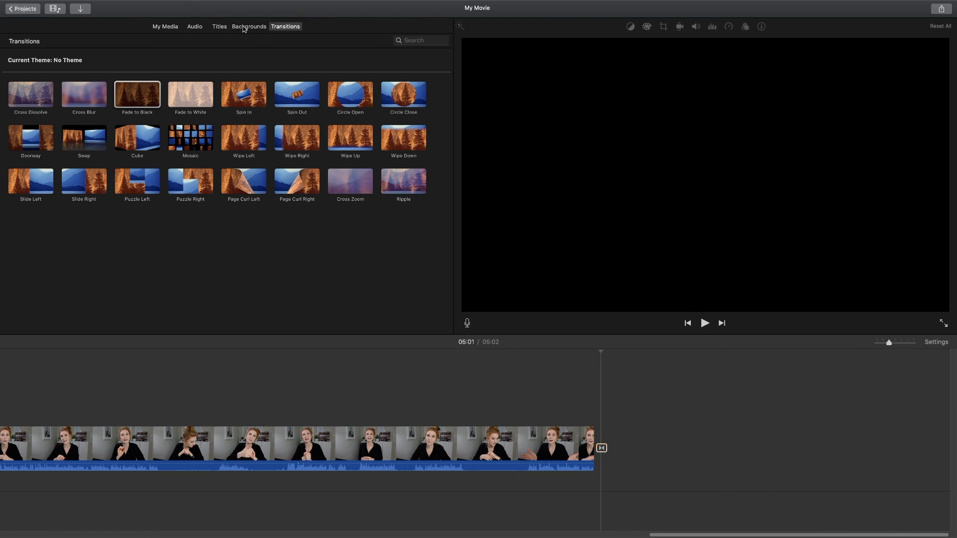
pyautogui.click(249, 27)
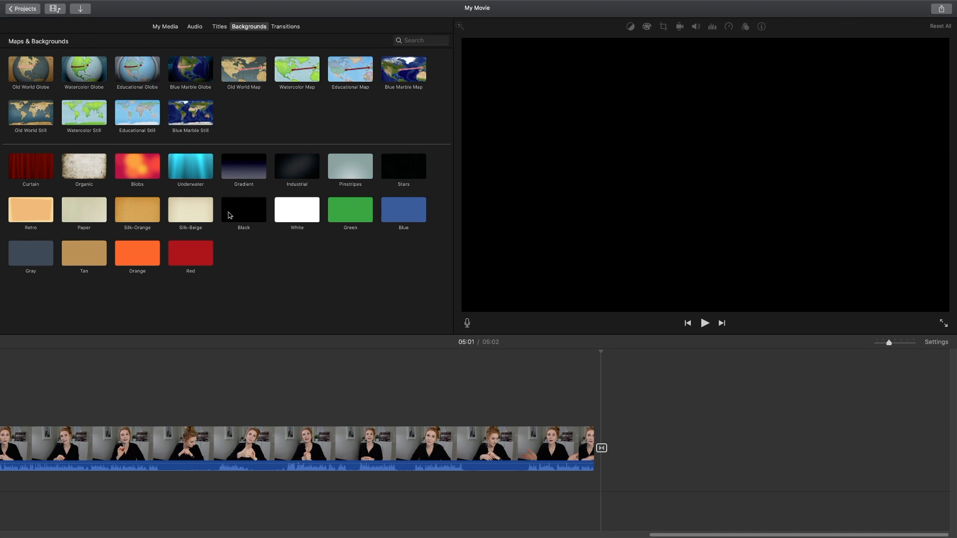
pyautogui.moveTo(788, 391); pyautogui.dragTo(712, 447)
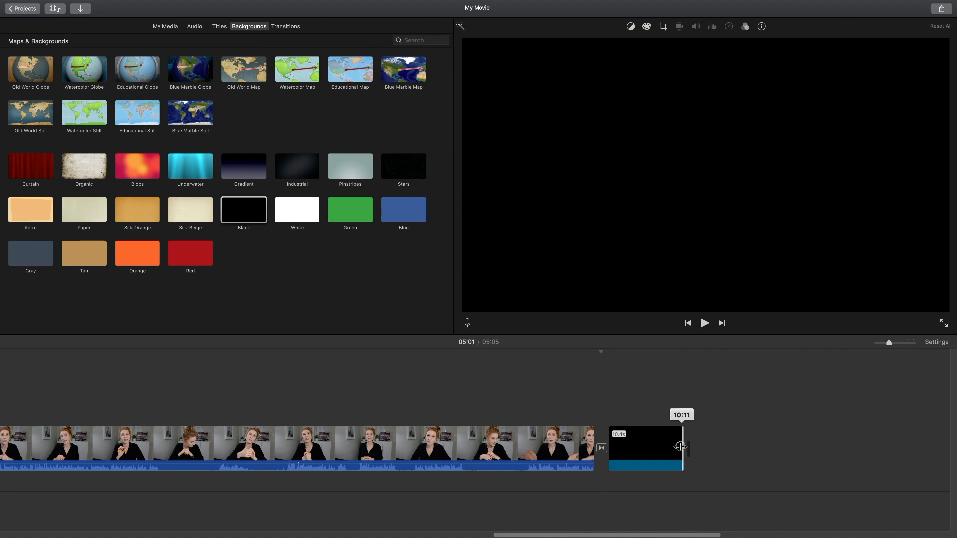
pyautogui.moveTo(678, 448); pyautogui.dragTo(677, 447)
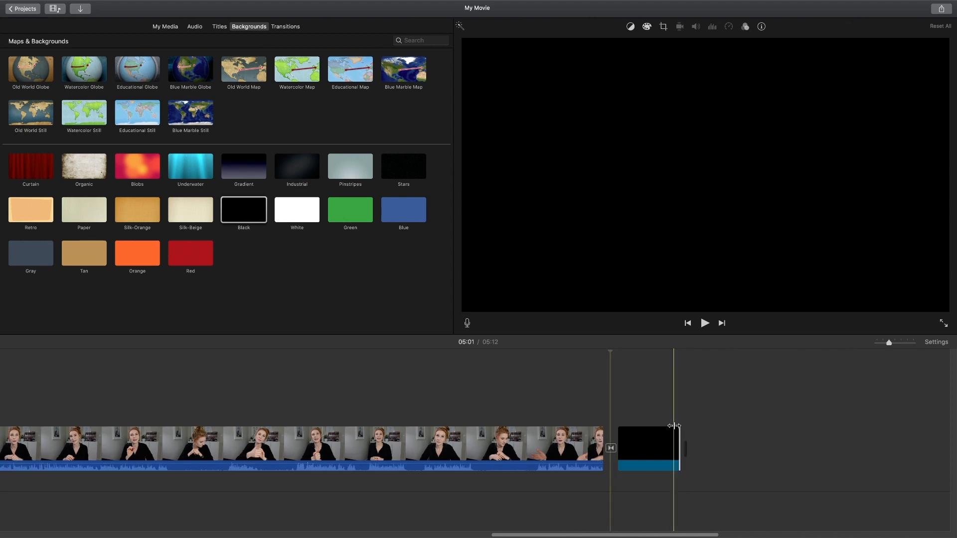
pyautogui.press('super+plus')
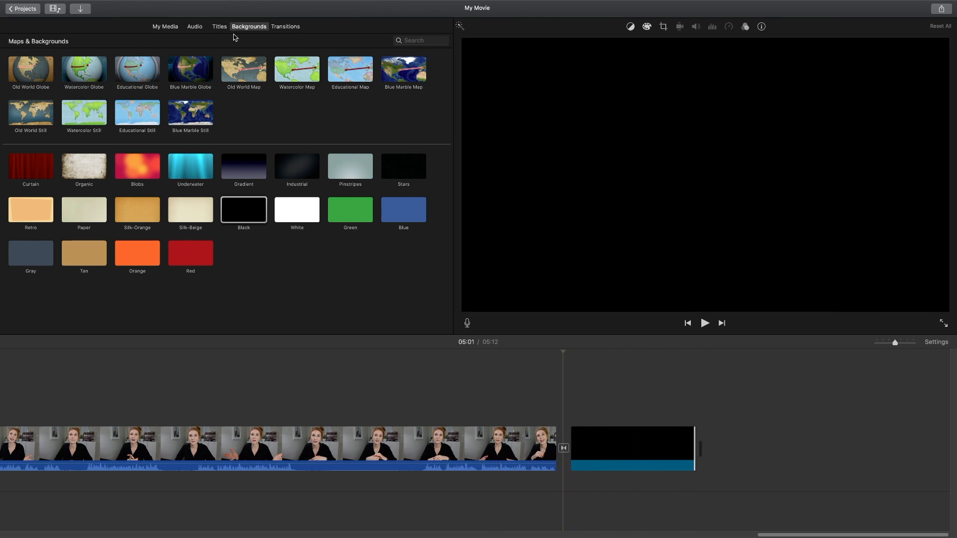
# Add the Arms of Gold (Instrumental Version) track from the Musik event beneath the last clip, with a fade-in at its start.
pyautogui.click(193, 27)
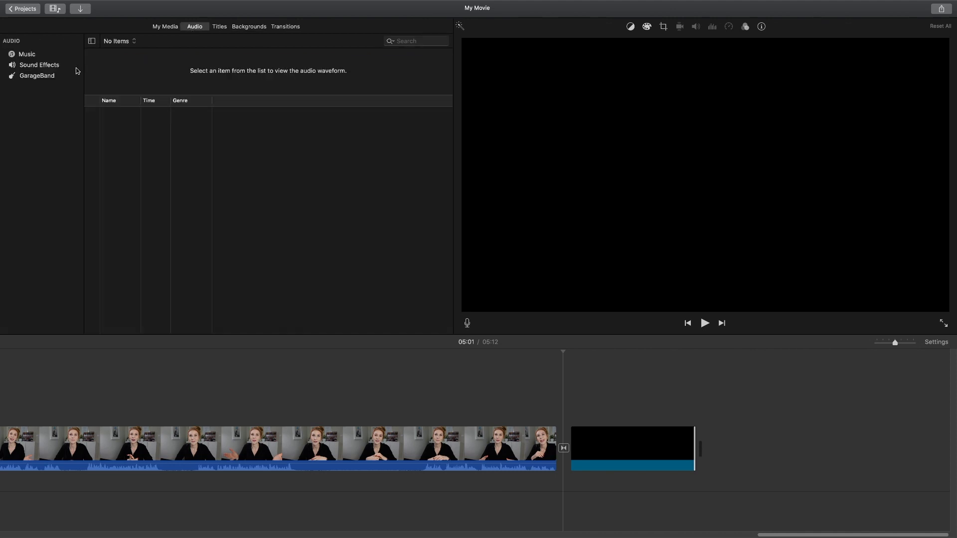
pyautogui.click(166, 27)
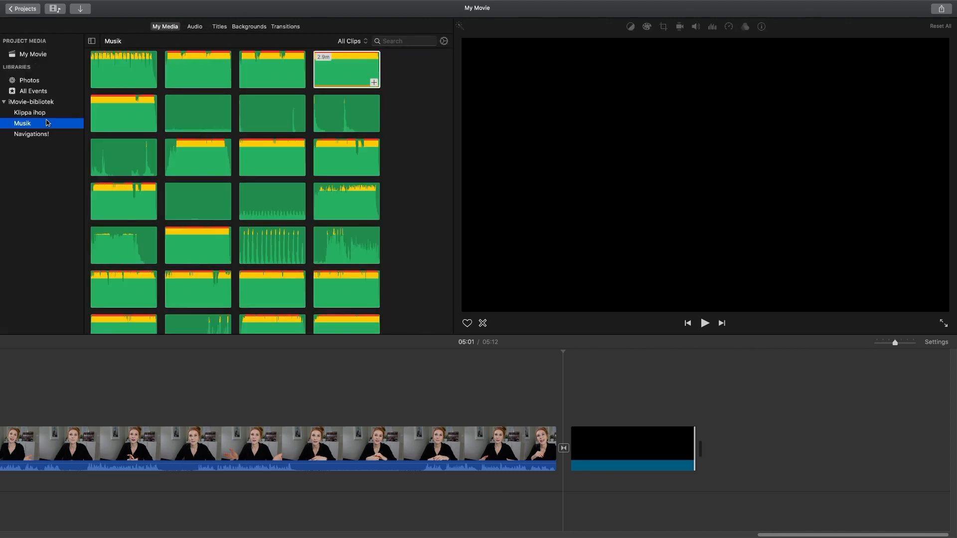
pyautogui.moveTo(649, 476); pyautogui.dragTo(545, 518)
pyautogui.moveTo(545, 517); pyautogui.dragTo(636, 505)
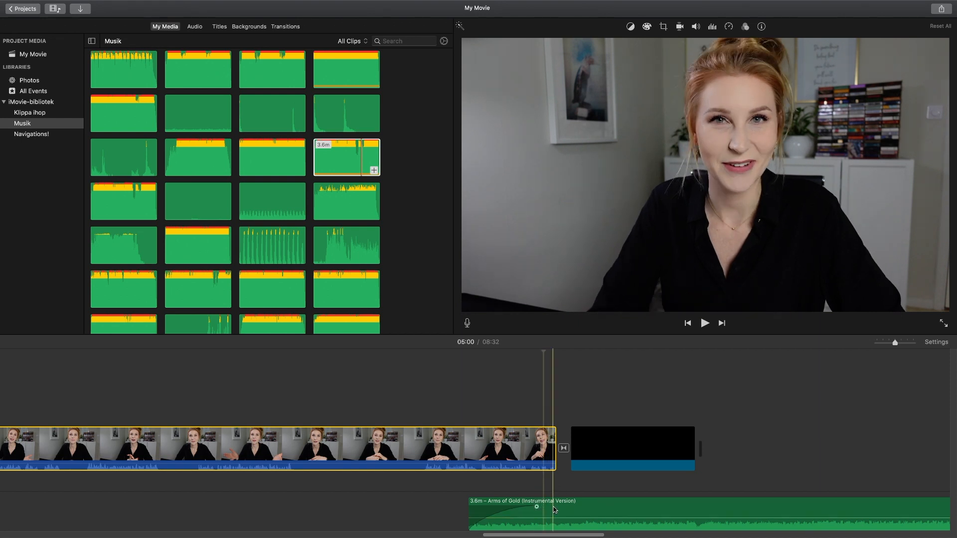
# Split the Arms of Gold track at about 05:00, give its second piece a long fade-in and play the result.
pyautogui.click(542, 509)
pyautogui.press('super+b')
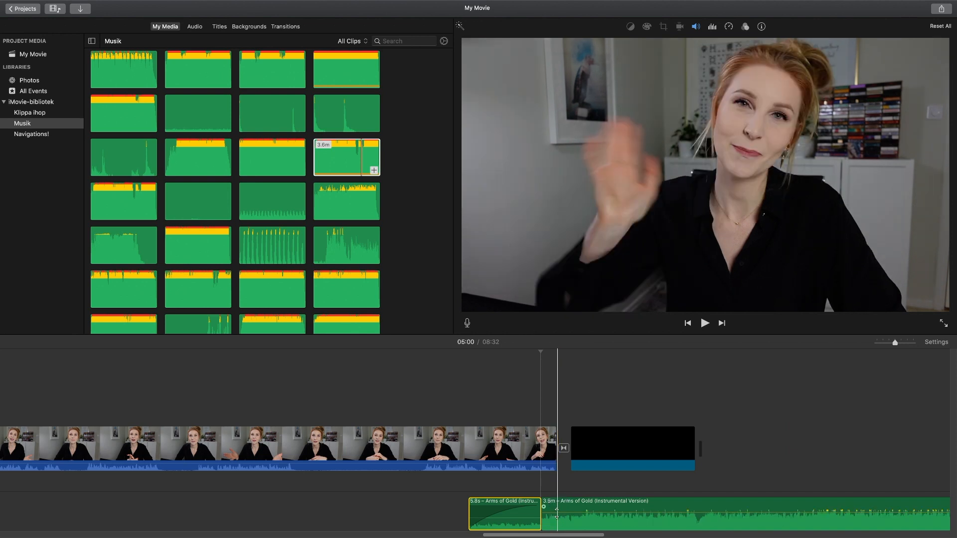
pyautogui.moveTo(544, 507); pyautogui.dragTo(643, 507)
pyautogui.press('space')
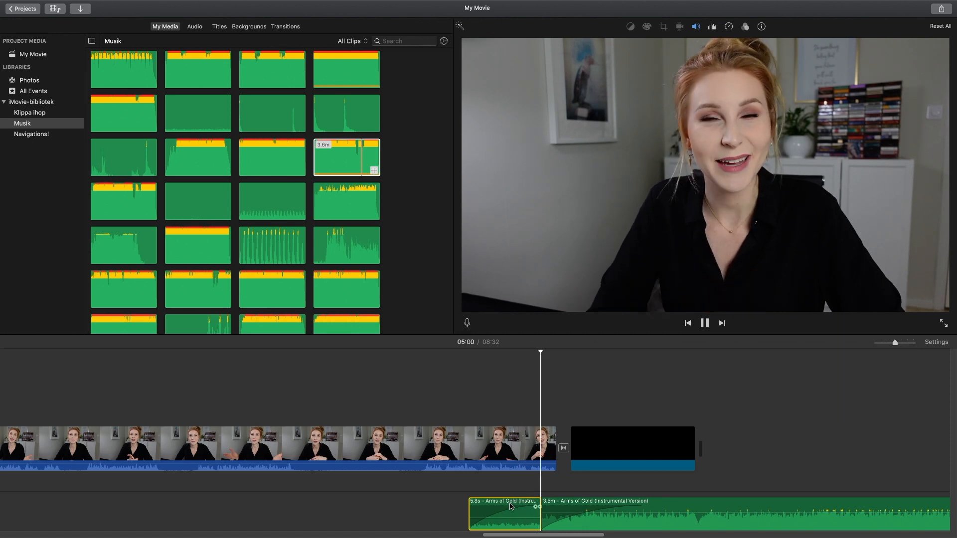
# Split the Arms of Gold track where the black background ends, at about 05:12, and delete the rest of the song.
pyautogui.click(696, 509)
pyautogui.press('super+b')
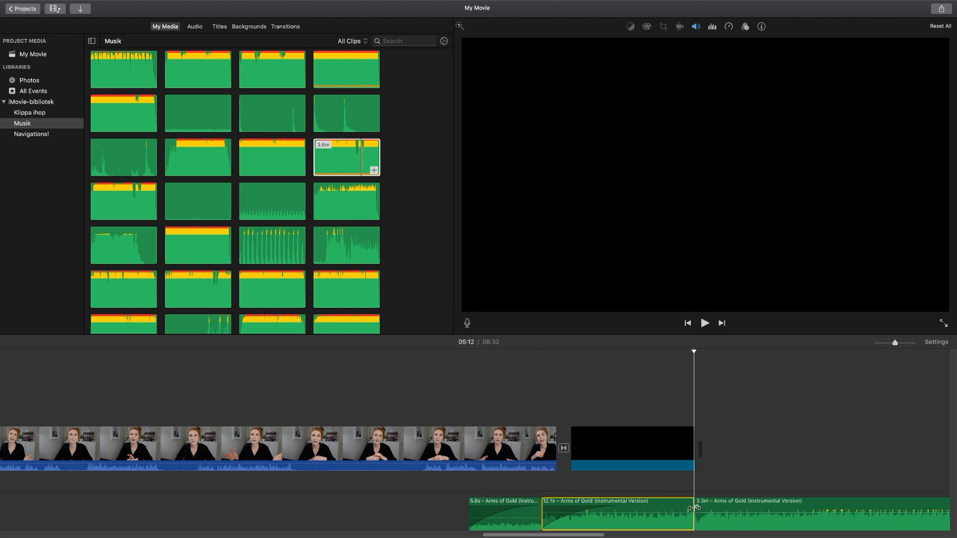
pyautogui.click(807, 511)
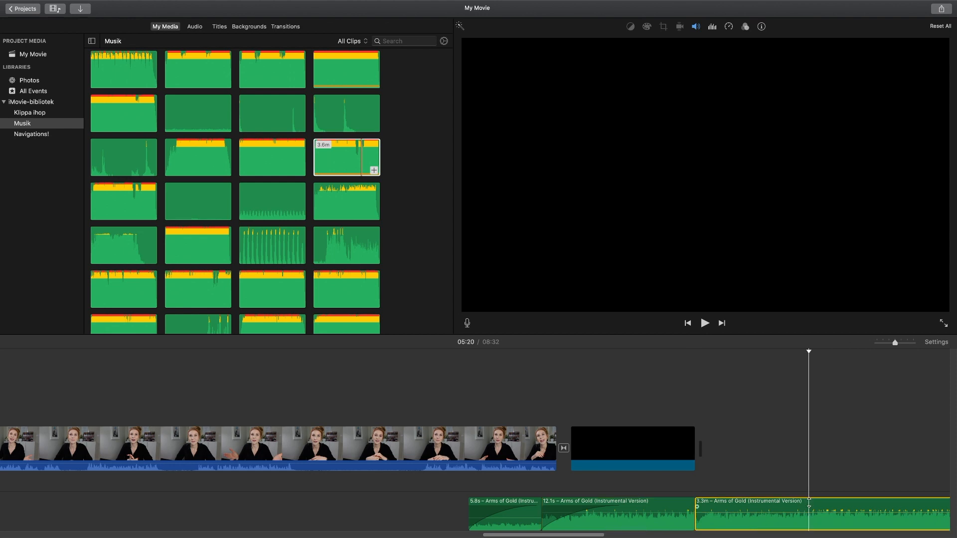
pyautogui.press('Delete')
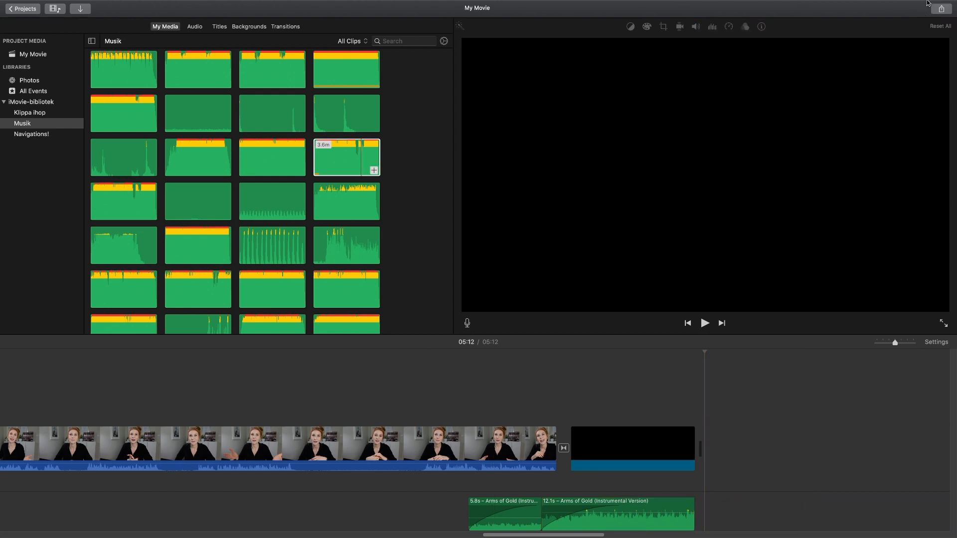
# Open the file export, proceed to the save location and back out to the export settings.
pyautogui.click(942, 9)
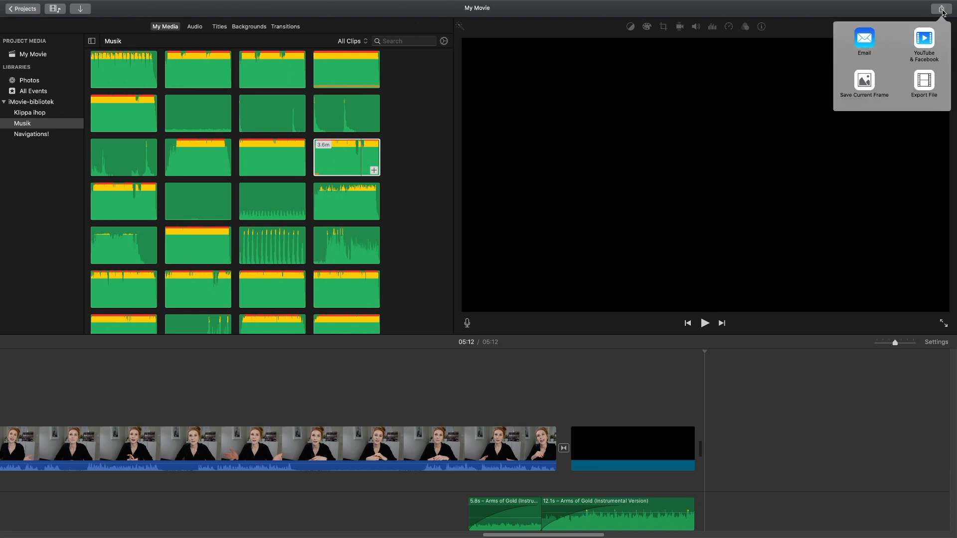
pyautogui.click(925, 80)
pyautogui.click(629, 268)
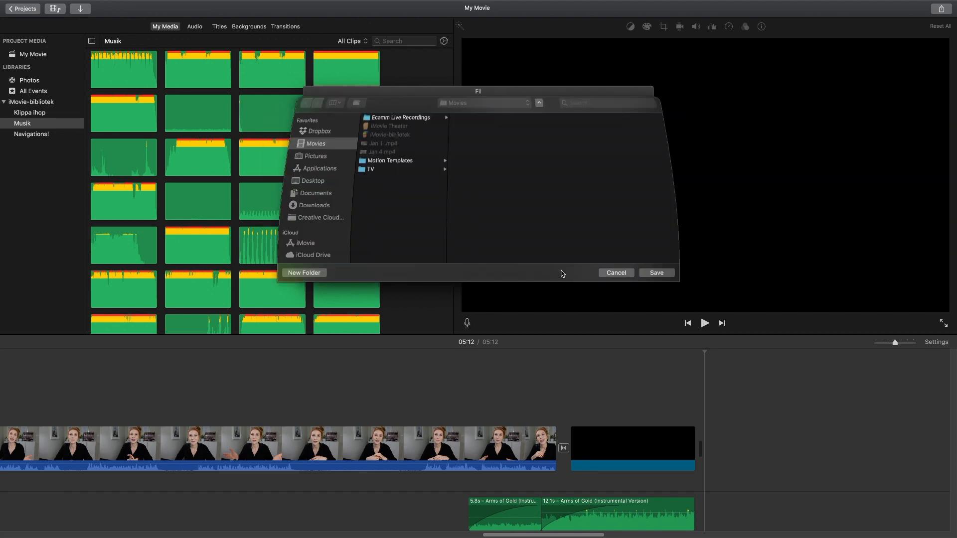
pyautogui.click(615, 297)
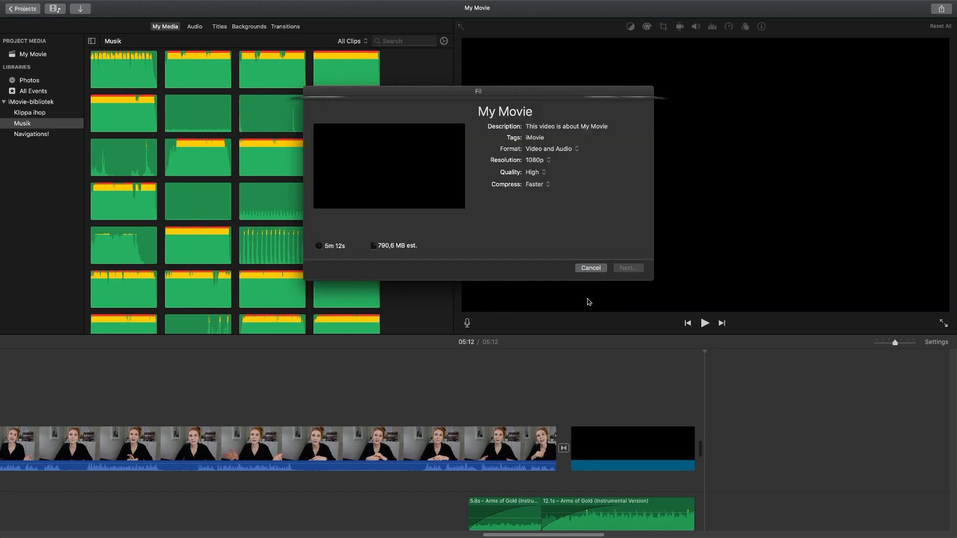
# Review the export's resolution, format and quality options, keep the quality at High and cancel the export.
pyautogui.click(544, 160)
pyautogui.click(543, 160)
pyautogui.click(574, 150)
pyautogui.click(576, 151)
pyautogui.click(552, 175)
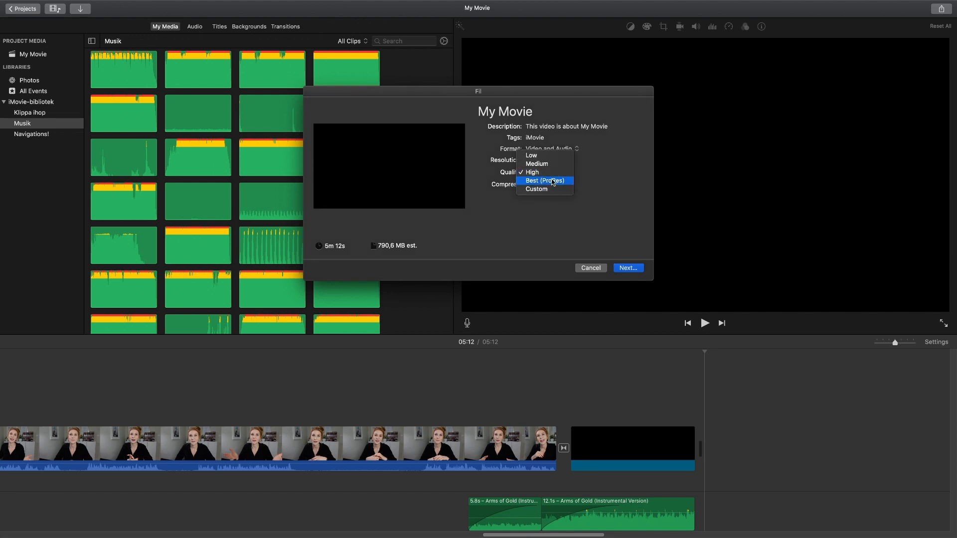
pyautogui.click(550, 173)
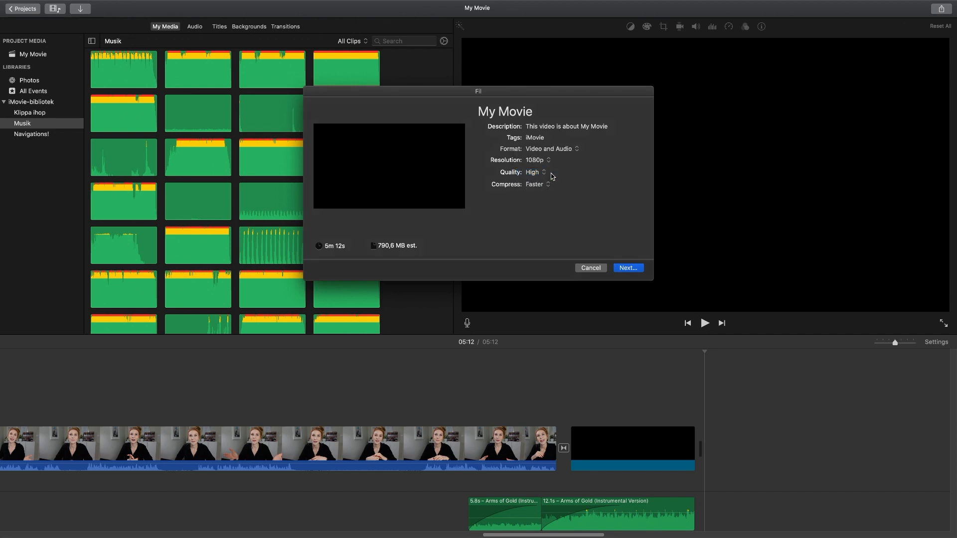
pyautogui.click(602, 269)
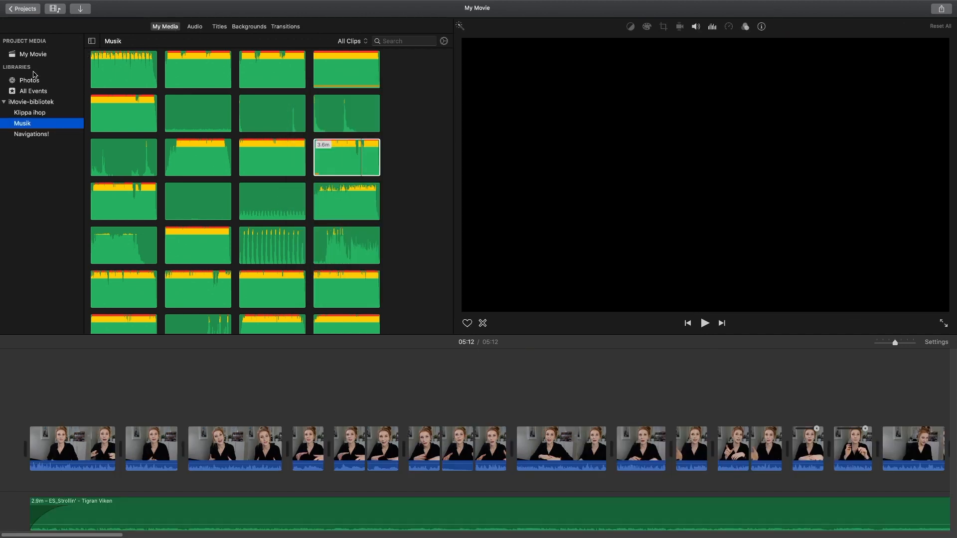
# Search the sound effects for "duck" and preview the Duck effect.
pyautogui.click(35, 78)
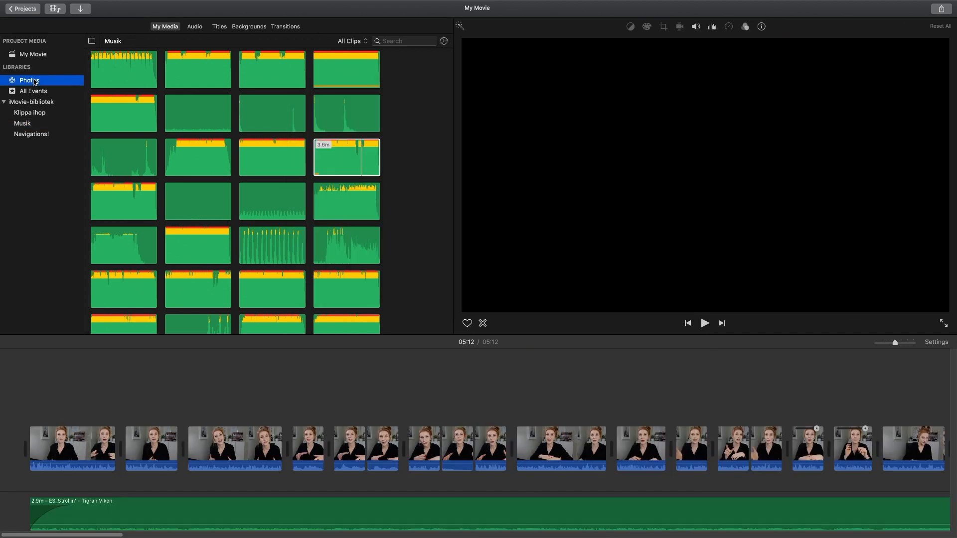
pyautogui.click(195, 27)
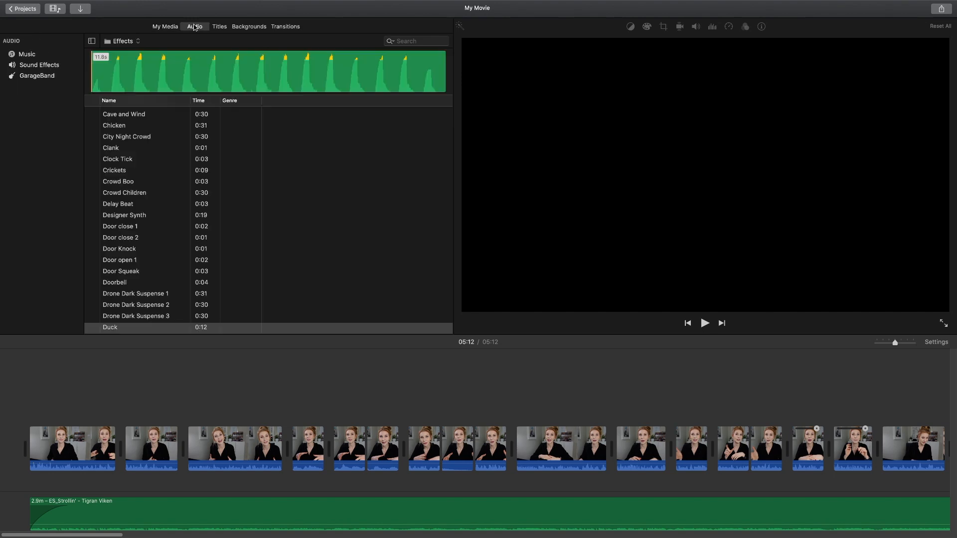
pyautogui.click(402, 43)
pyautogui.write('duck')
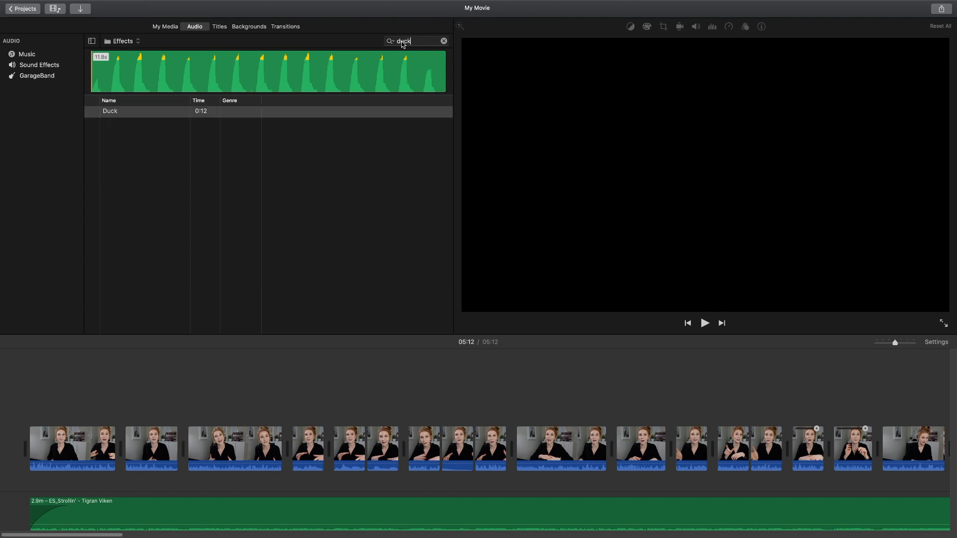
pyautogui.click(113, 117)
pyautogui.click(92, 112)
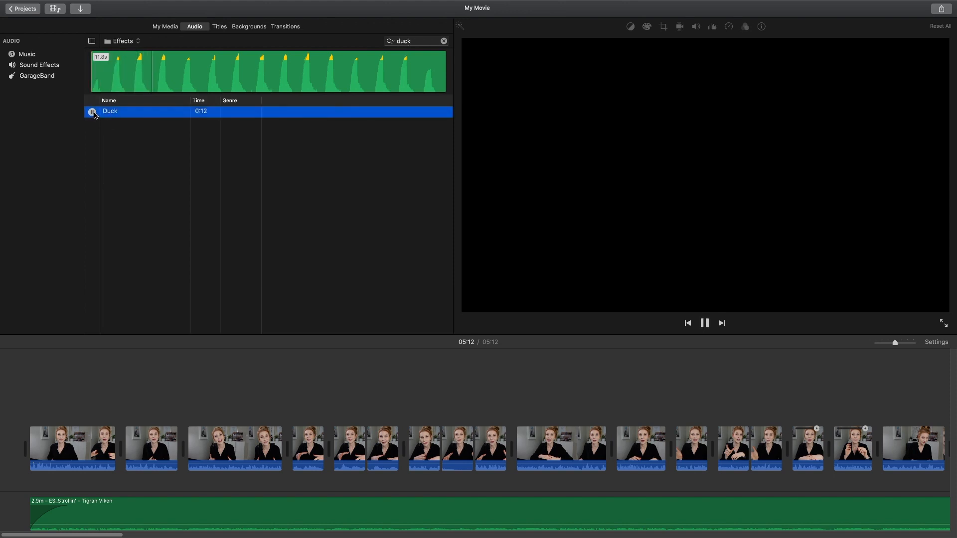
# Place the Duck sound effect beneath the second clip at about 00:09 and play the footage leading up to it.
pyautogui.moveTo(158, 488); pyautogui.dragTo(158, 485)
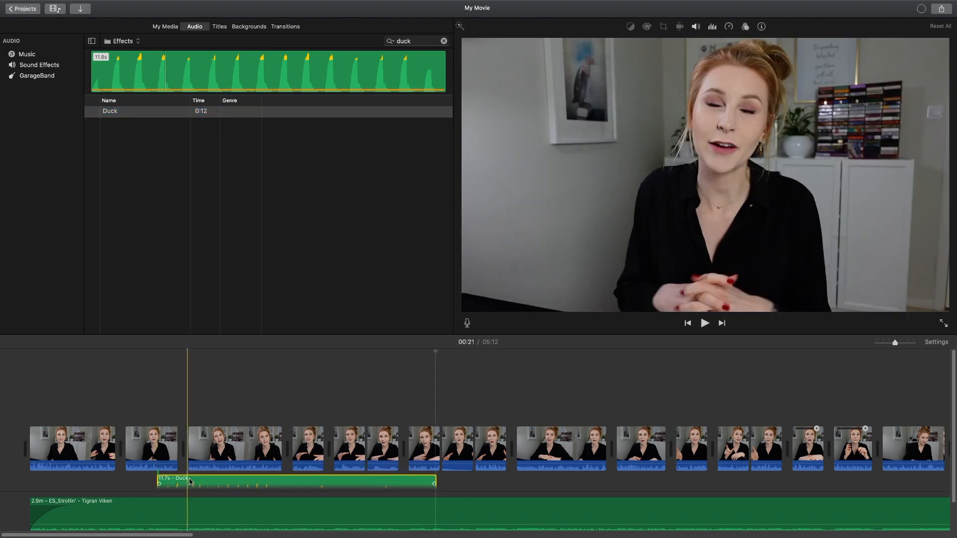
pyautogui.click(126, 474)
pyautogui.press('space')
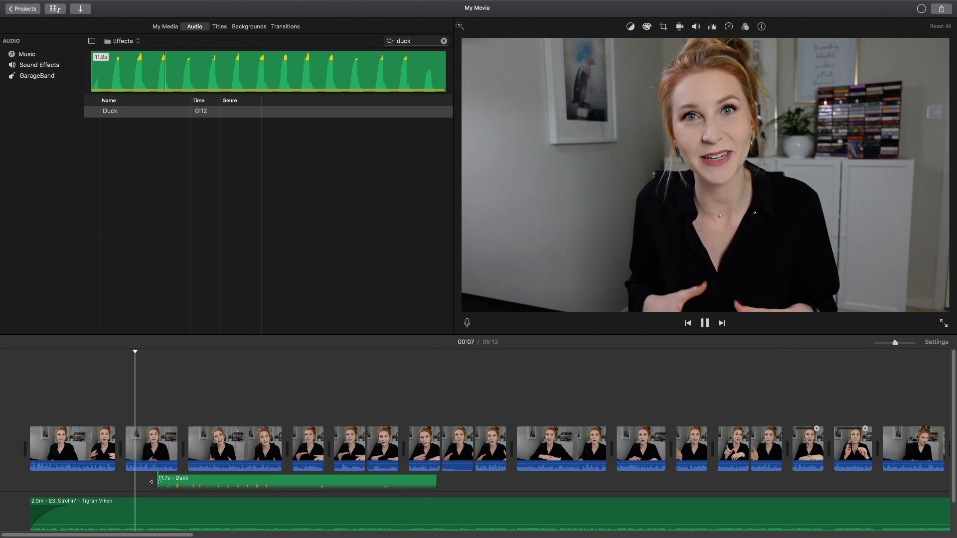
pyautogui.press('space')
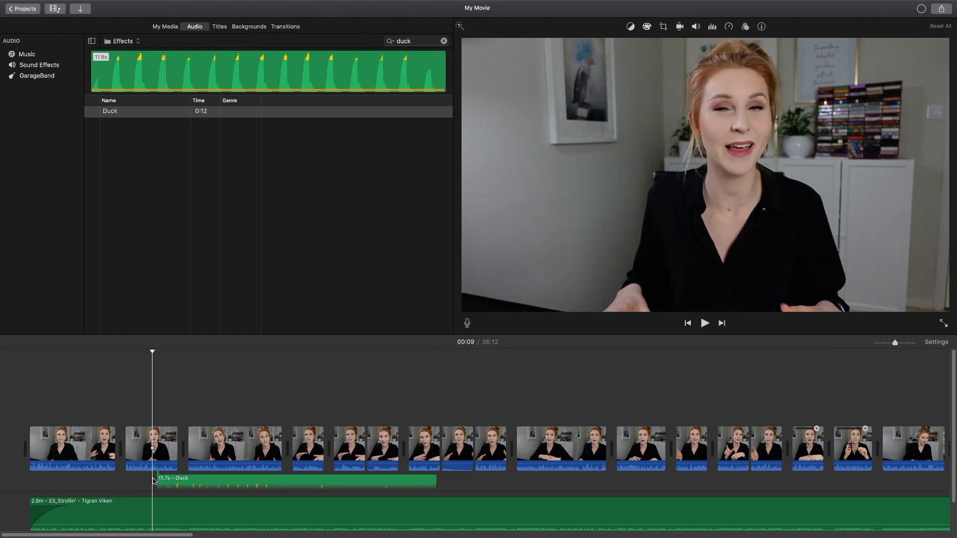
# Delete the Duck sound effect placed beneath the opening clips.
pyautogui.click(278, 481)
pyautogui.press('Delete')
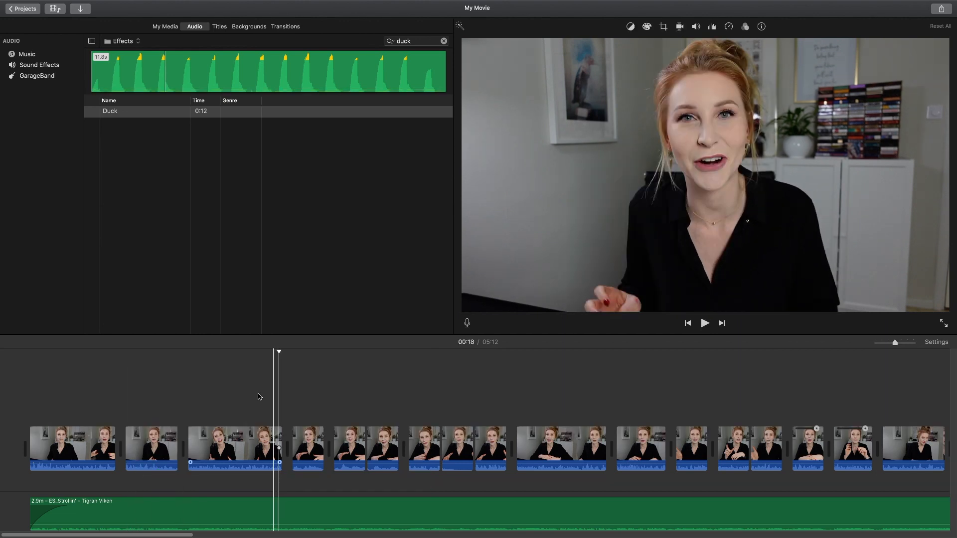
# Look over the available title styles and the maps and backgrounds, and inspect the later footage in the timeline.
pyautogui.click(219, 27)
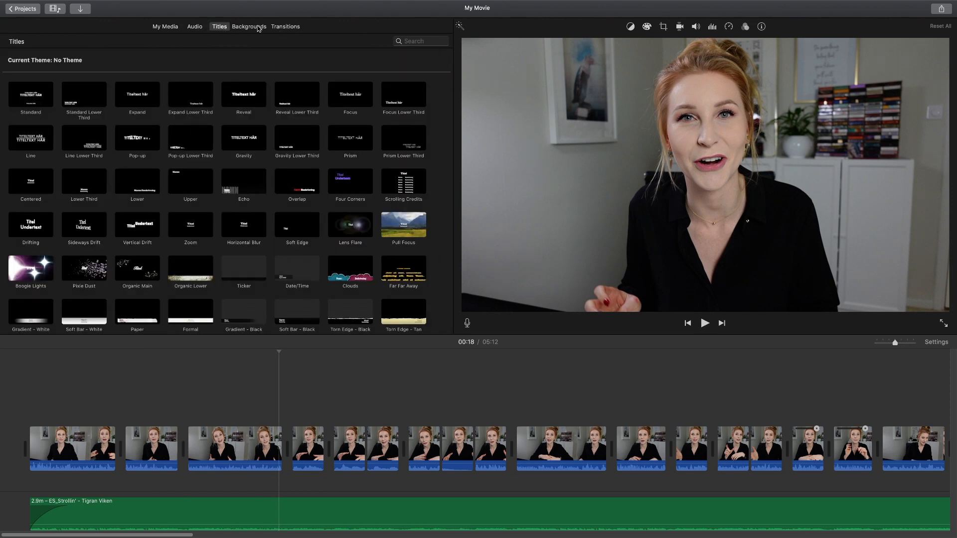
pyautogui.click(249, 27)
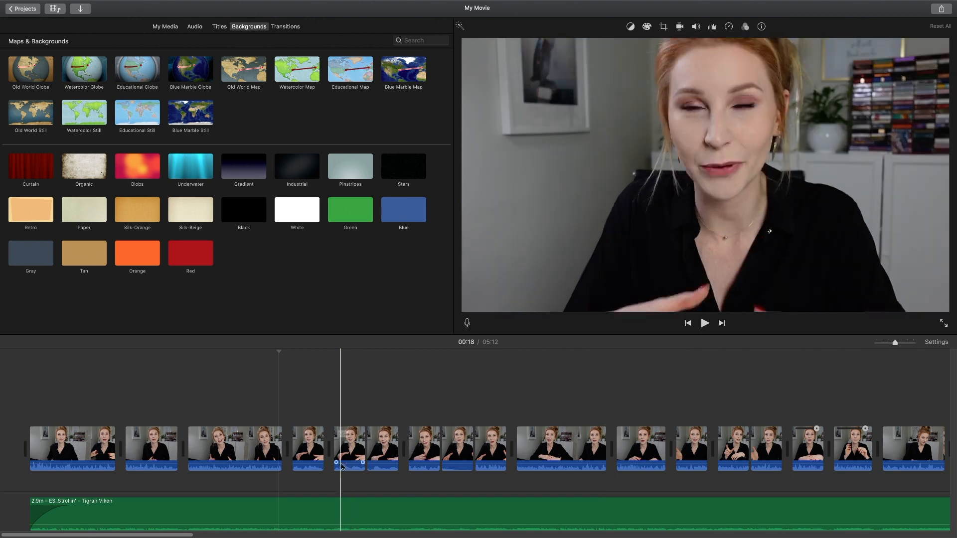
pyautogui.hscroll(5, 503, 441)
pyautogui.hscroll(15, 503, 441)
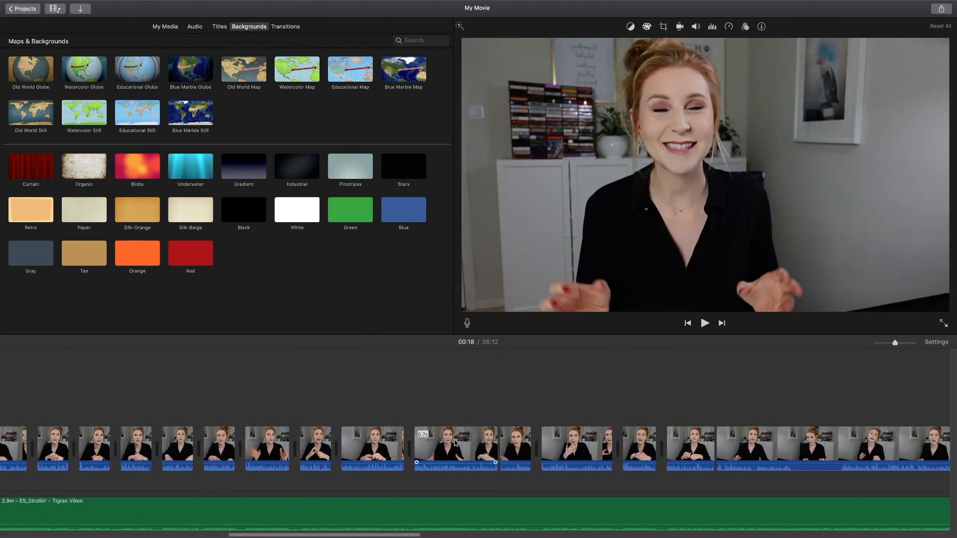
pyautogui.hscroll(5, 455, 442)
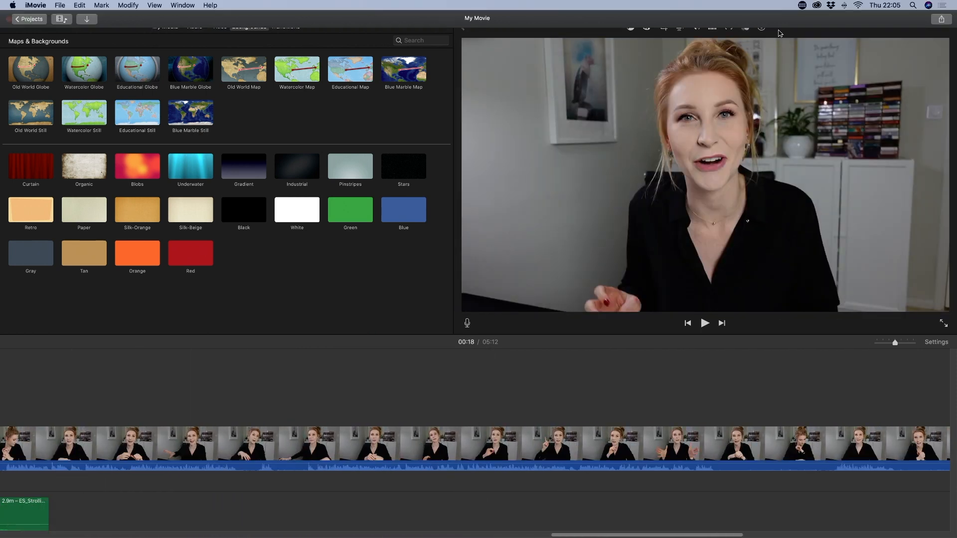
pyautogui.hscroll(2, 534, 417)
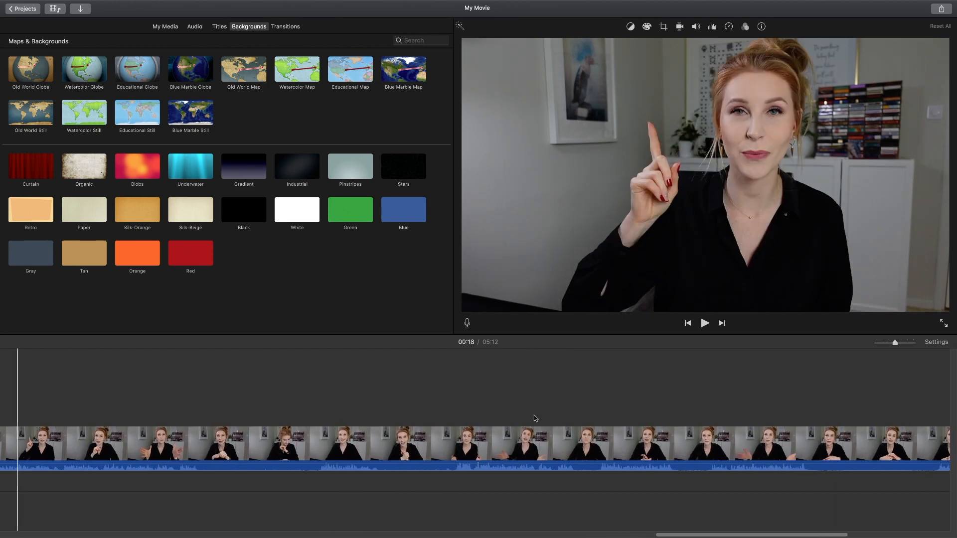